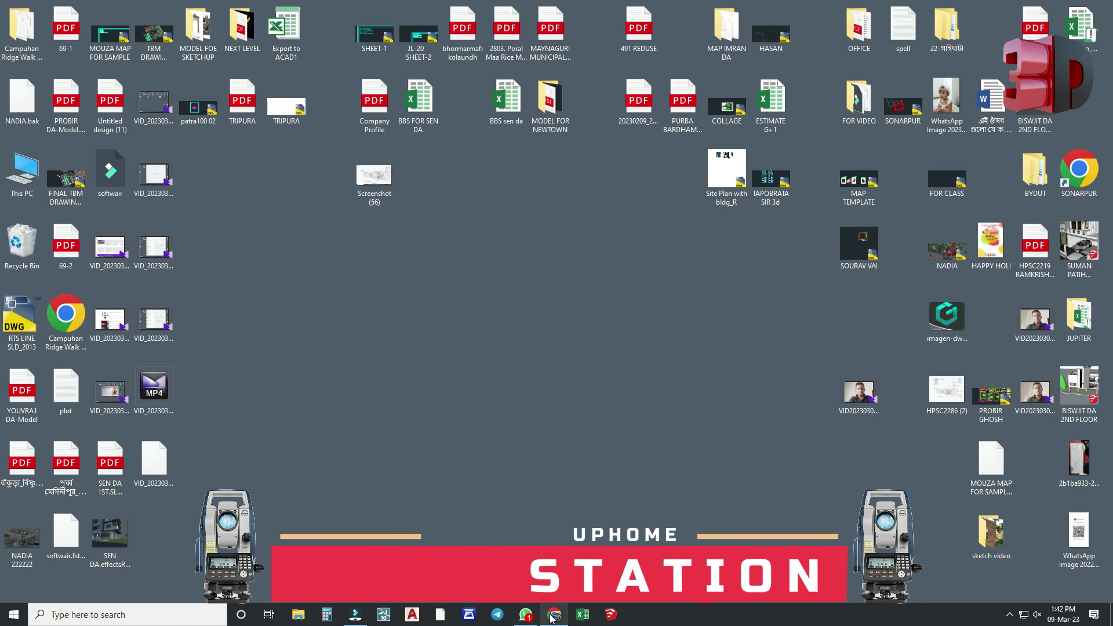
{"action": "left_click", "coordinate": [529, 615]}
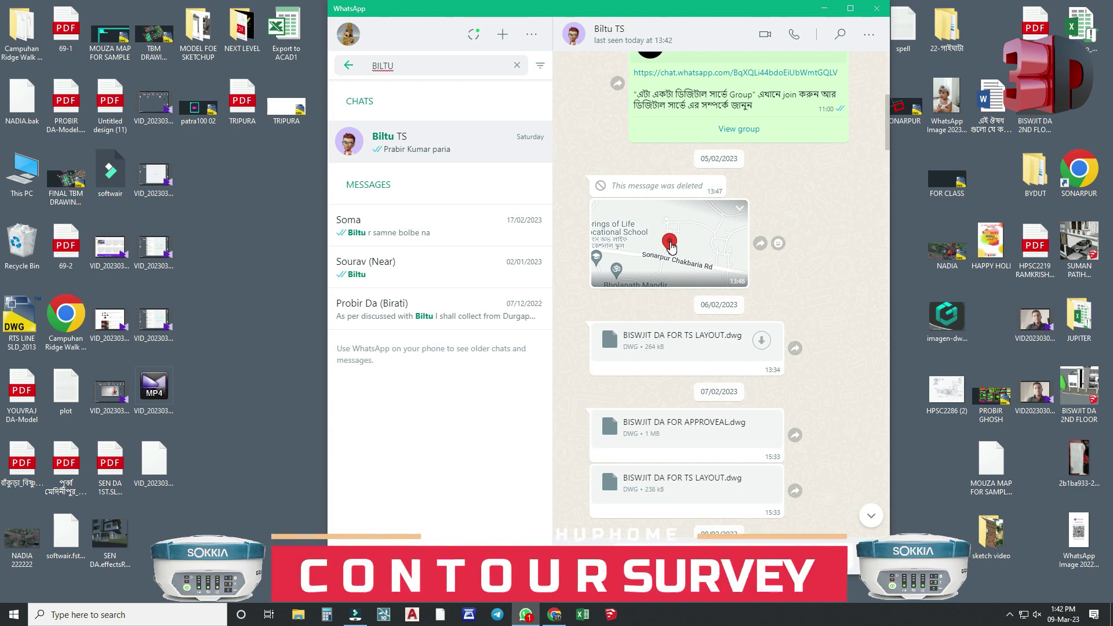
{"action": "left_click", "coordinate": [671, 246]}
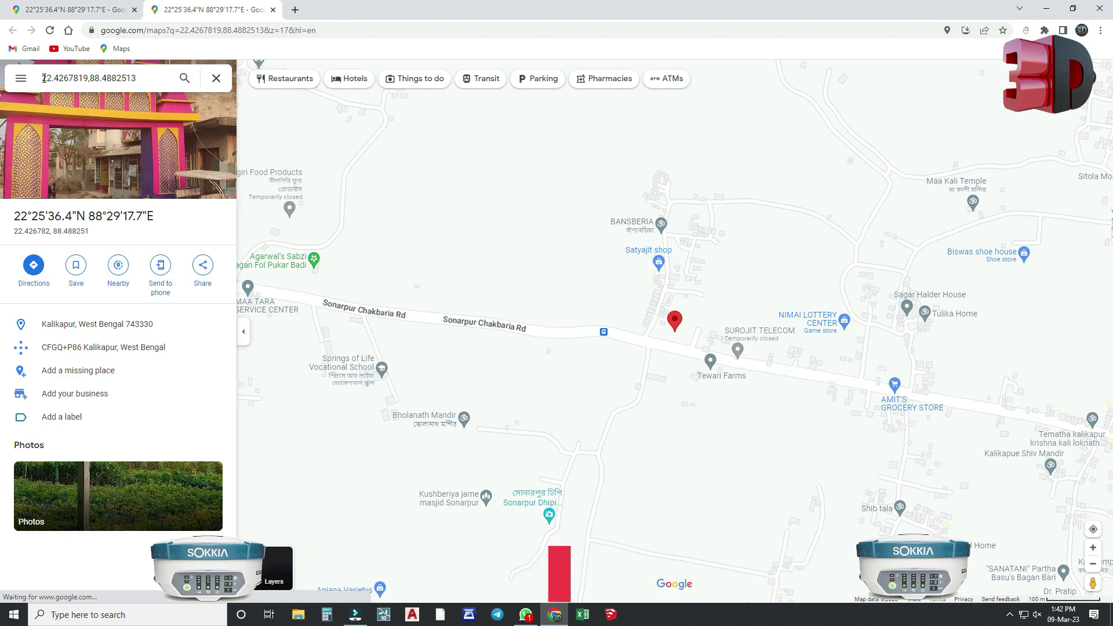
{"action": "left_click", "coordinate": [149, 75]}
{"action": "key", "text": "ctrl+c"}
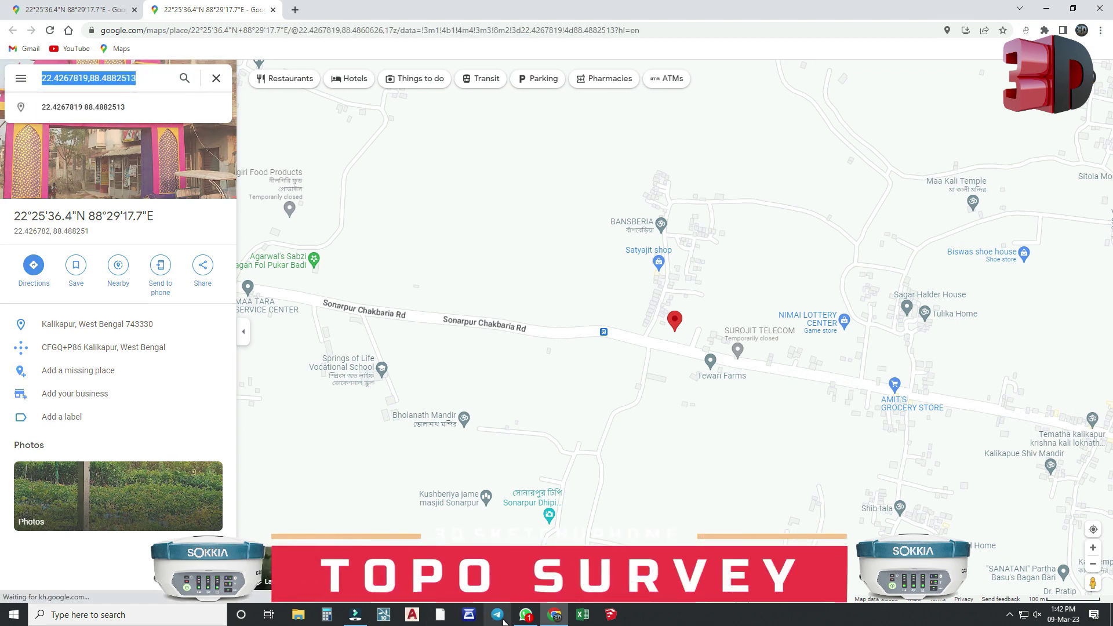
Switch to Google Earth Pro and search for the copied coordinates 22.4267819,88.4882513 to view the surrounding area
{"action": "left_click", "coordinate": [442, 614]}
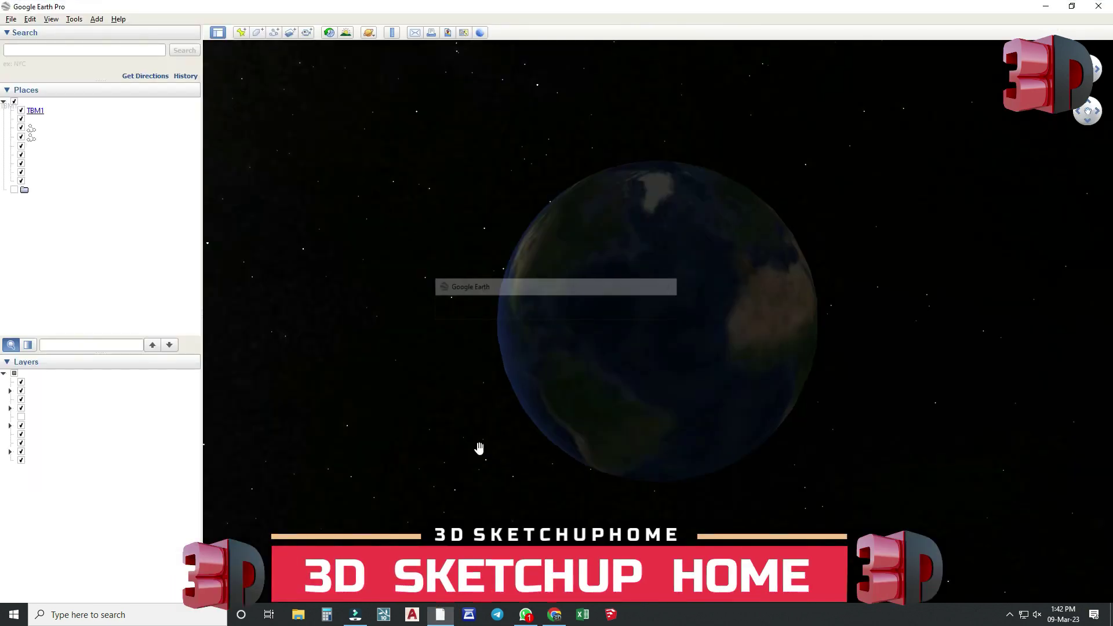
{"action": "left_click", "coordinate": [83, 51]}
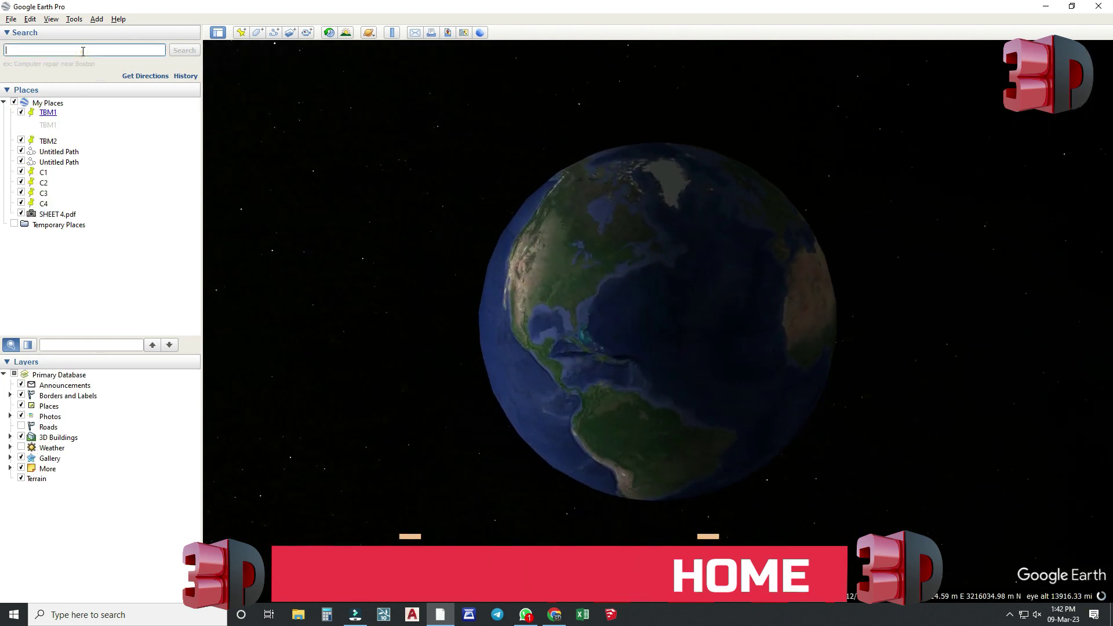
{"action": "key", "text": "ctrl+v"}
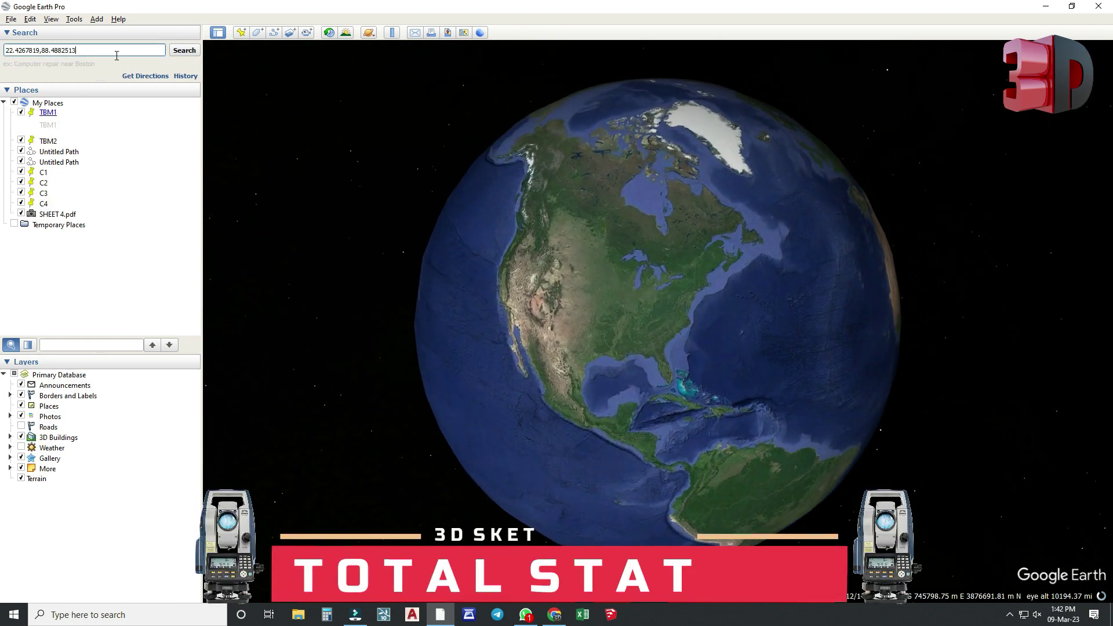
{"action": "left_click", "coordinate": [184, 50]}
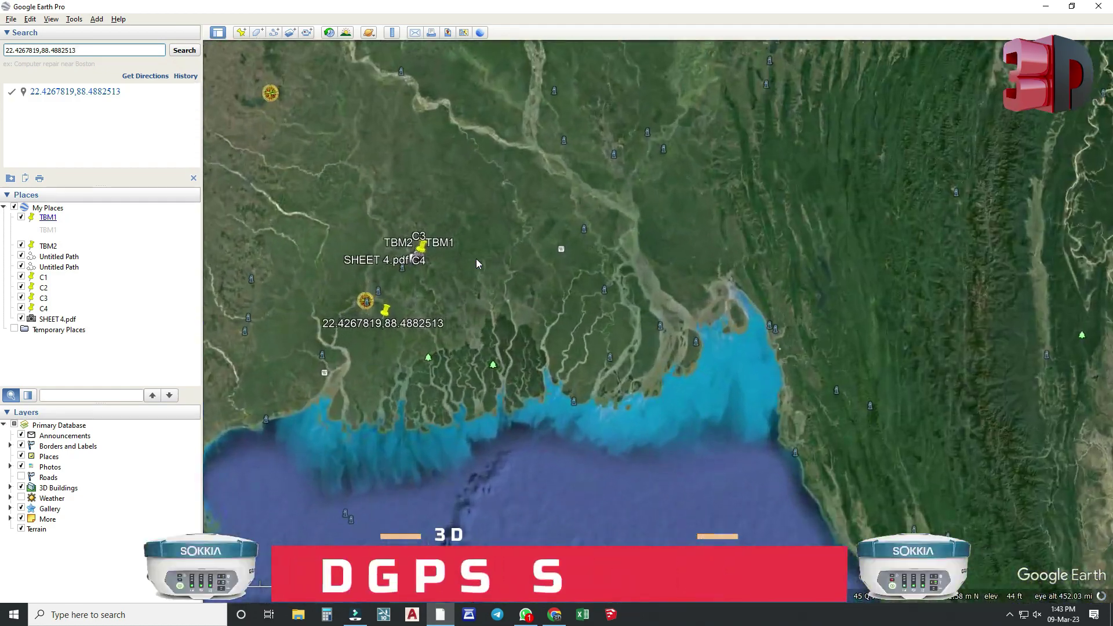
{"action": "scroll", "coordinate": [560, 313], "scroll_direction": "down", "scroll_amount": 10}
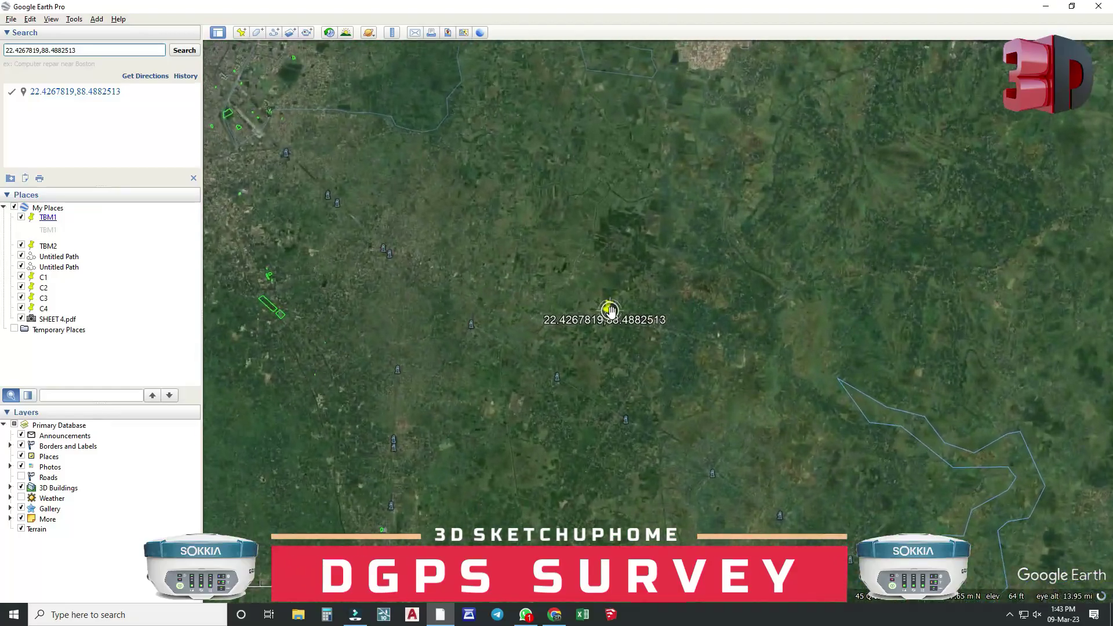
{"action": "scroll", "coordinate": [599, 306], "scroll_direction": "down", "scroll_amount": 5}
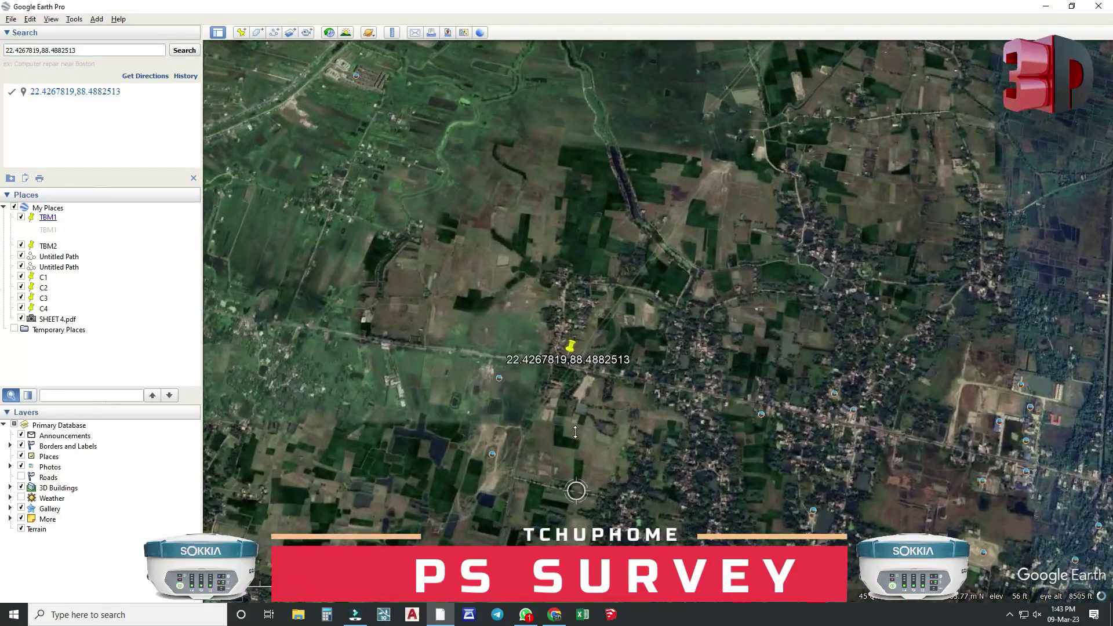
{"action": "scroll", "coordinate": [701, 351], "scroll_direction": "down", "scroll_amount": 2}
{"action": "scroll", "coordinate": [633, 462], "scroll_direction": "up", "scroll_amount": 2}
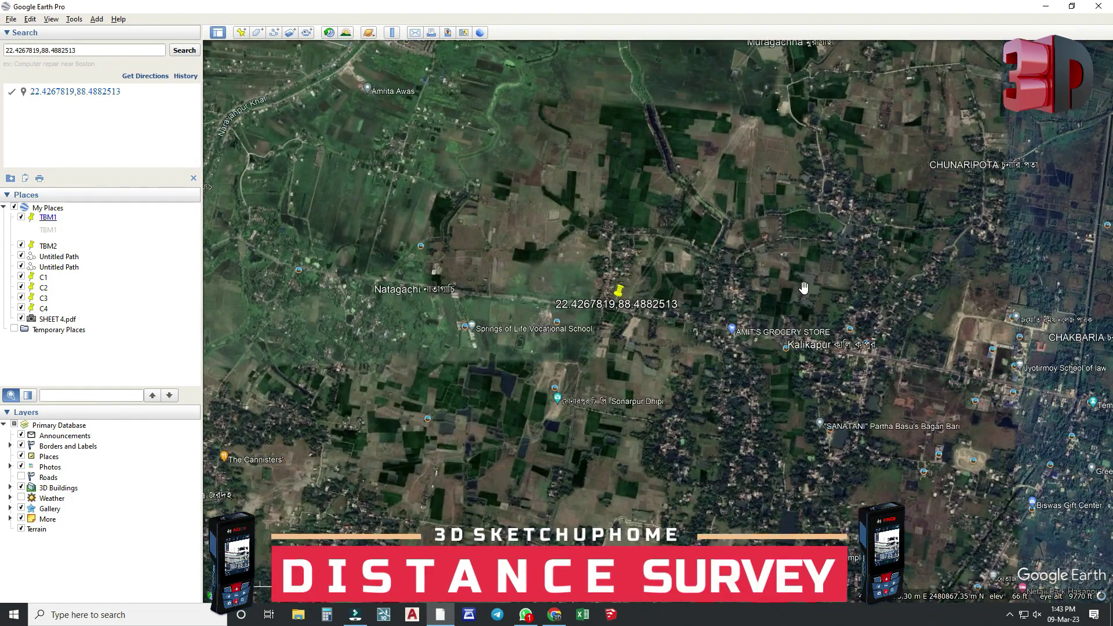
{"action": "scroll", "coordinate": [626, 249], "scroll_direction": "down", "scroll_amount": 2}
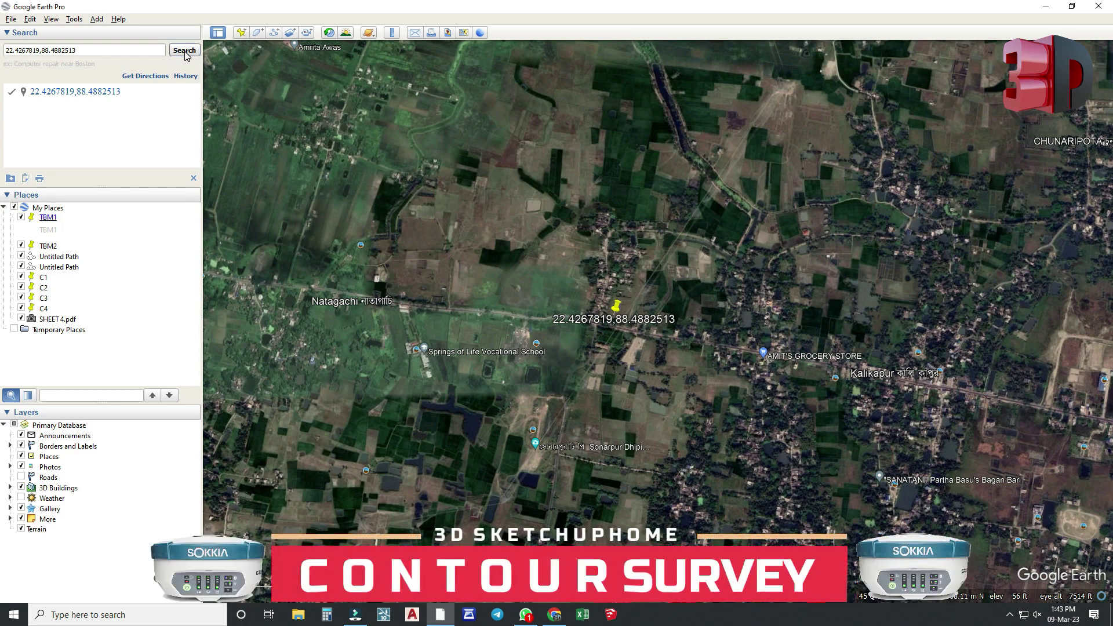
{"action": "left_click", "coordinate": [218, 33]}
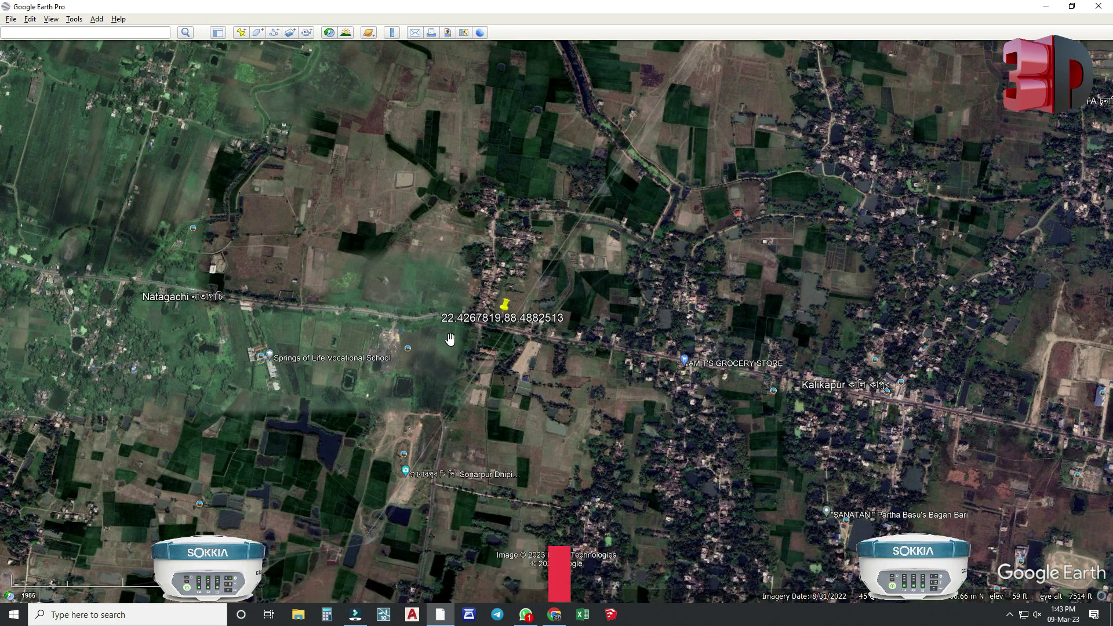
{"action": "left_click_drag", "start_coordinate": [456, 340], "coordinate": [545, 357]}
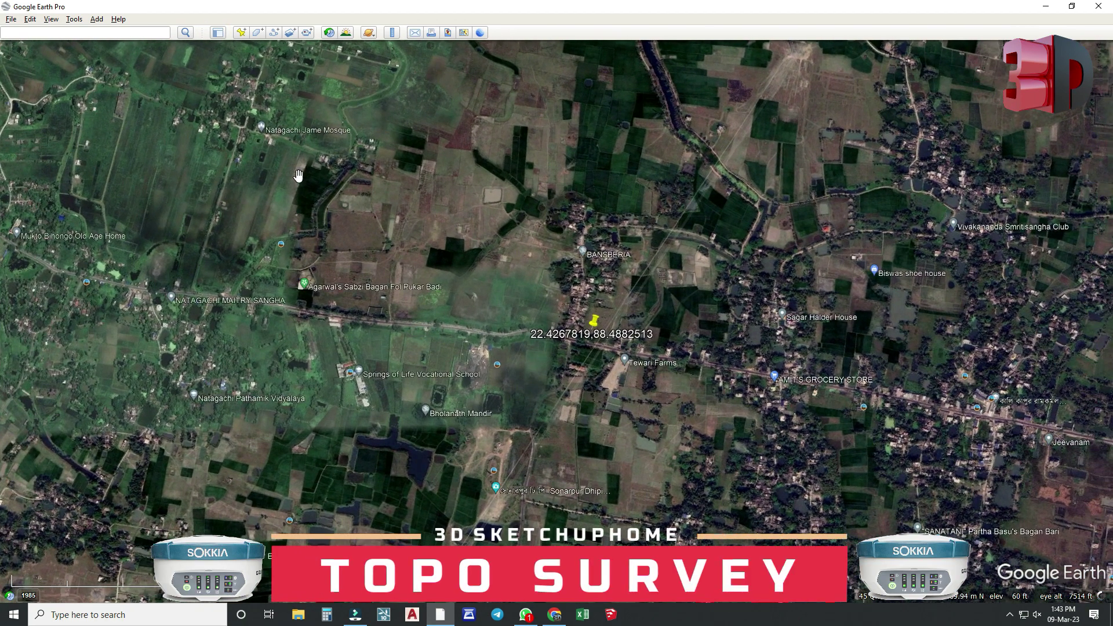
{"action": "left_click", "coordinate": [218, 34]}
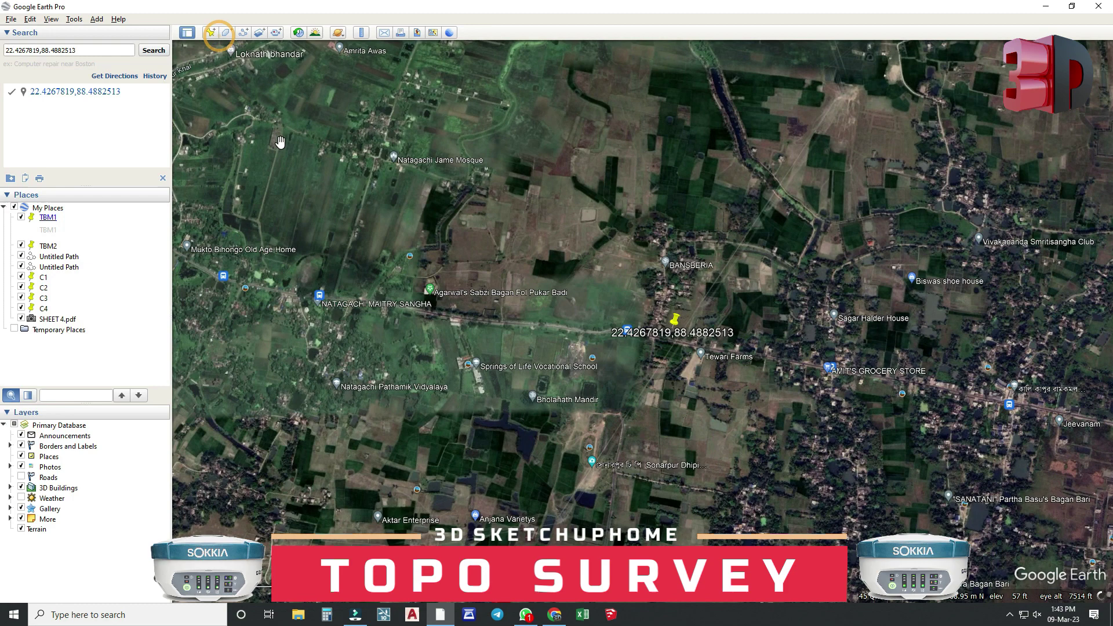
Try to add a new image overlay using the HPSC2286 TIFF file from the Downloads folder
{"action": "left_click", "coordinate": [259, 33]}
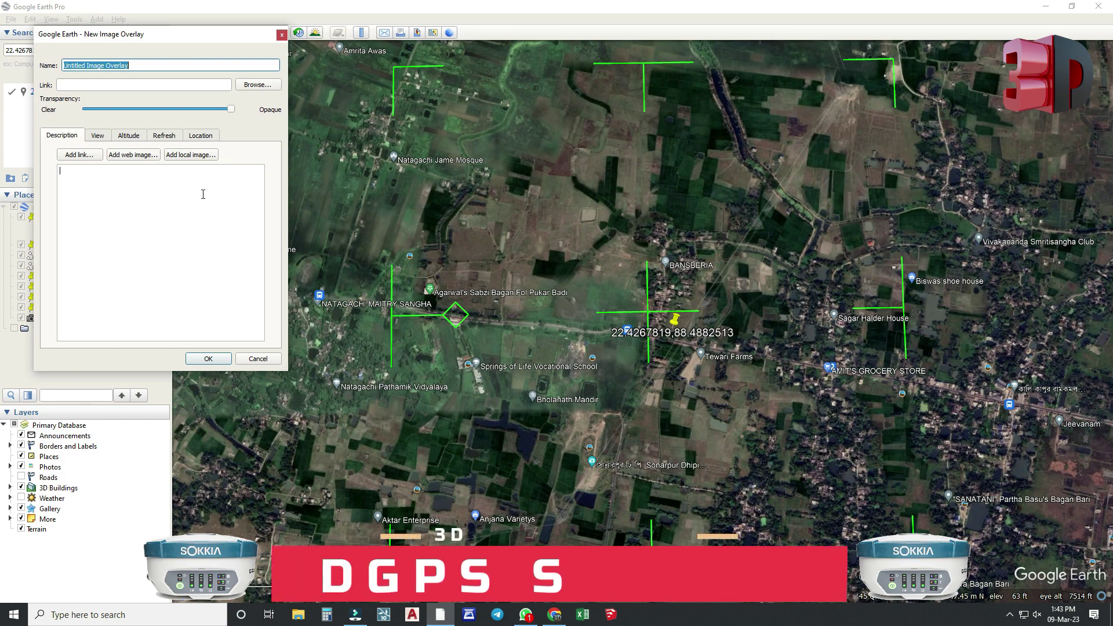
{"action": "left_click", "coordinate": [257, 84]}
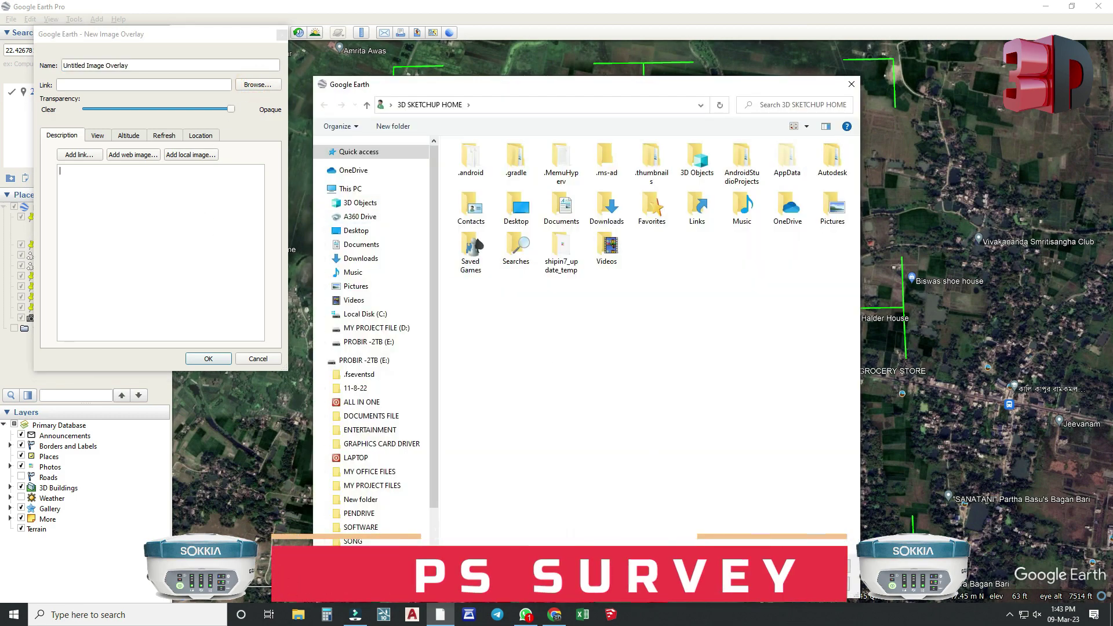
{"action": "left_click_drag", "start_coordinate": [603, 86], "coordinate": [592, 39]}
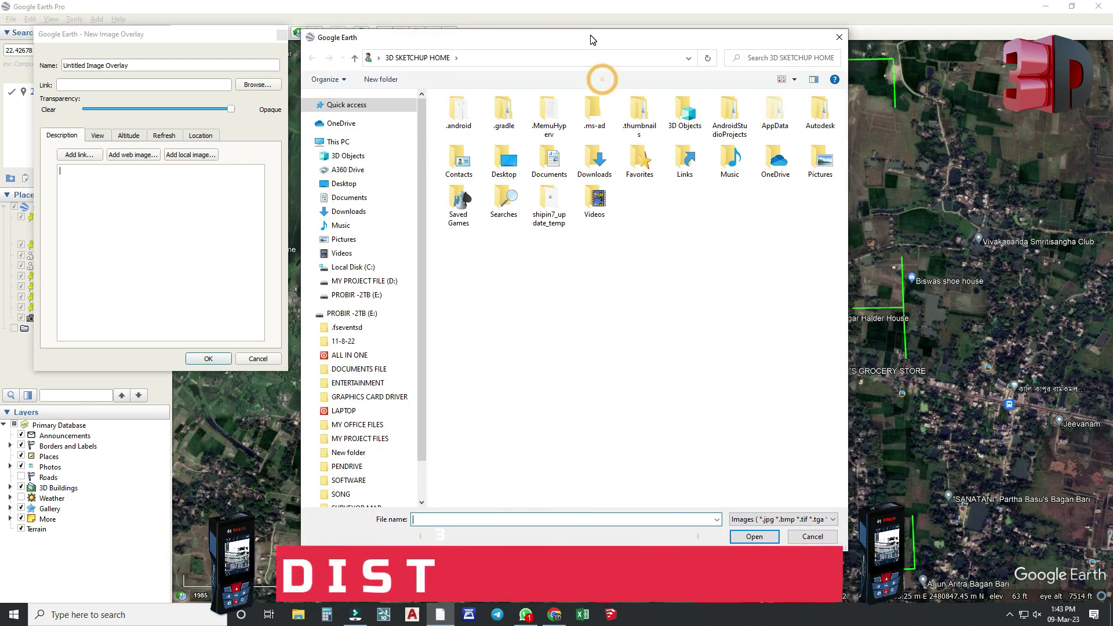
{"action": "left_click", "coordinate": [835, 519]}
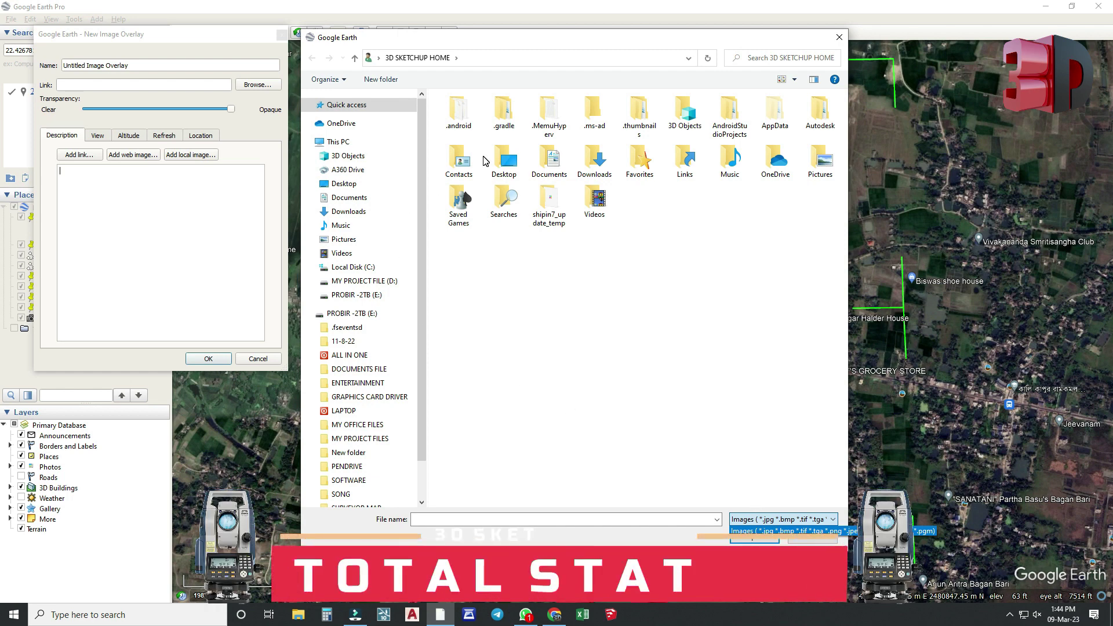
{"action": "left_click", "coordinate": [349, 211]}
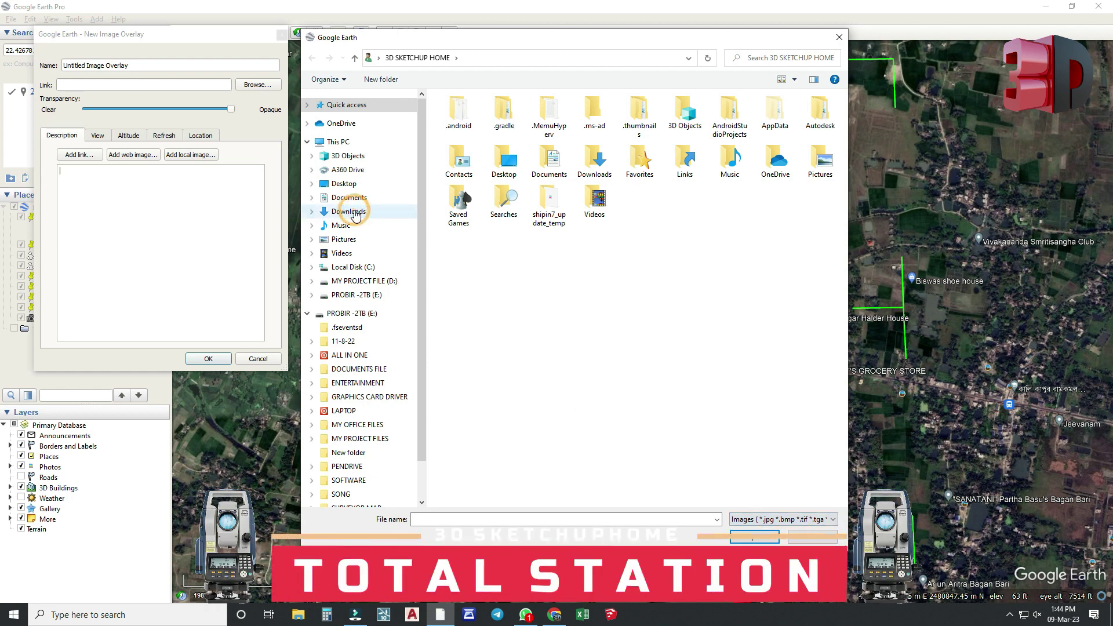
{"action": "left_click", "coordinate": [349, 211]}
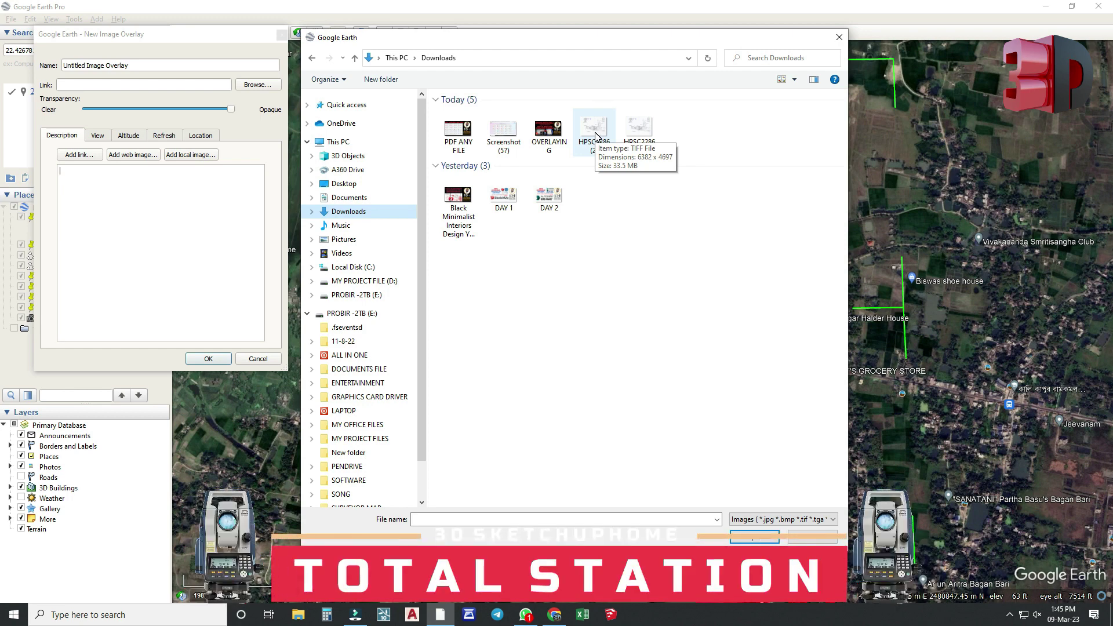
{"action": "left_click", "coordinate": [639, 129]}
{"action": "left_click", "coordinate": [754, 536]}
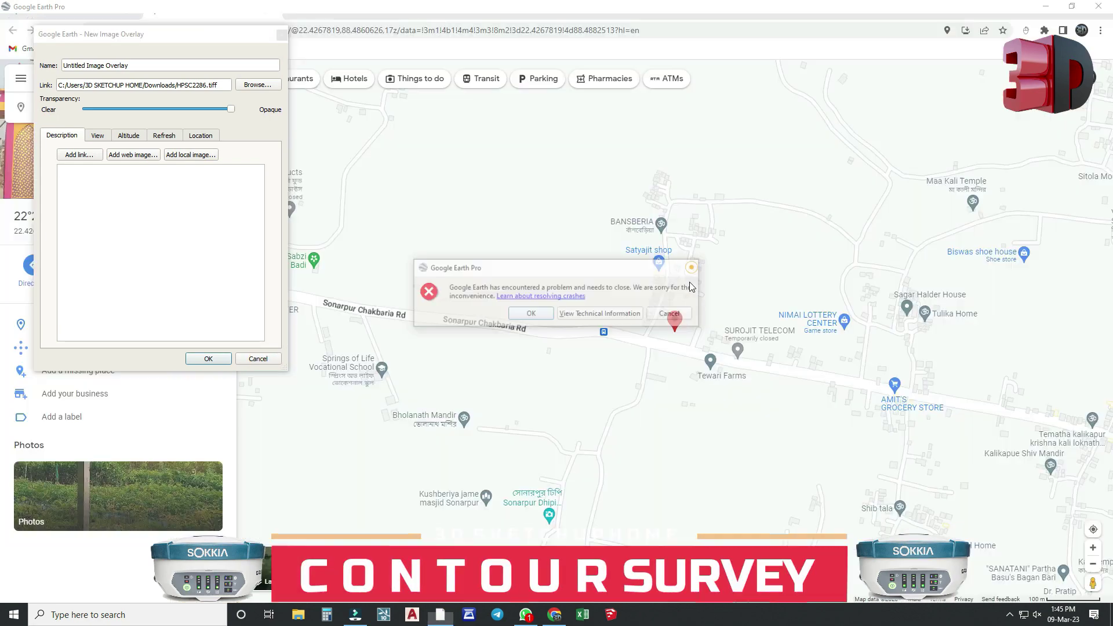
{"action": "left_click", "coordinate": [671, 313]}
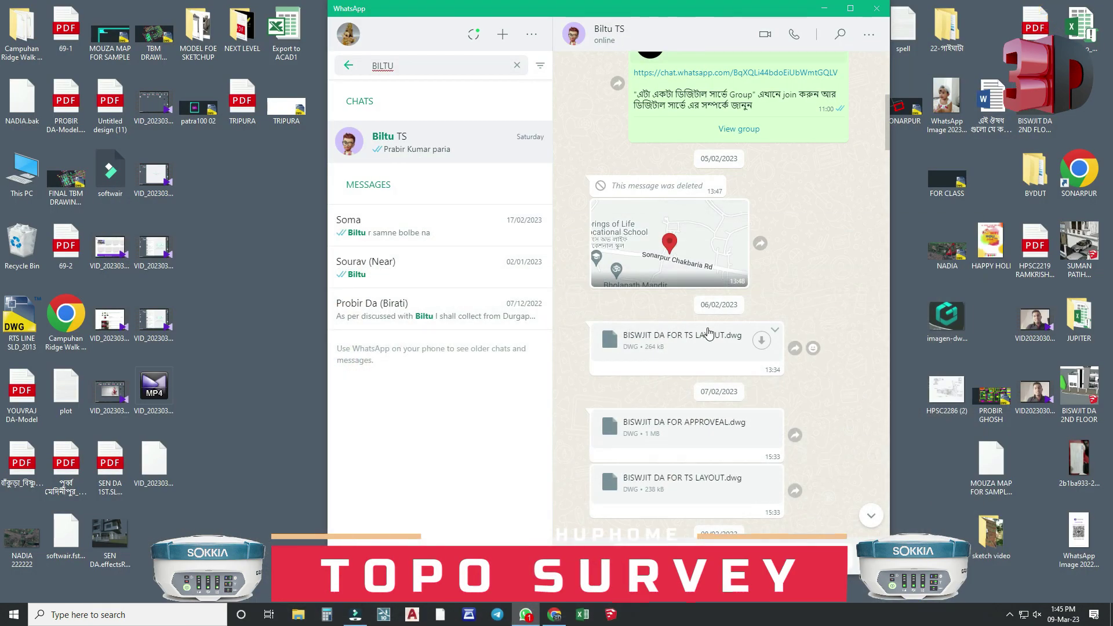
Restart Google Earth Pro and search for the coordinates 22.4267819,88.4882513
{"action": "left_click", "coordinate": [820, 9]}
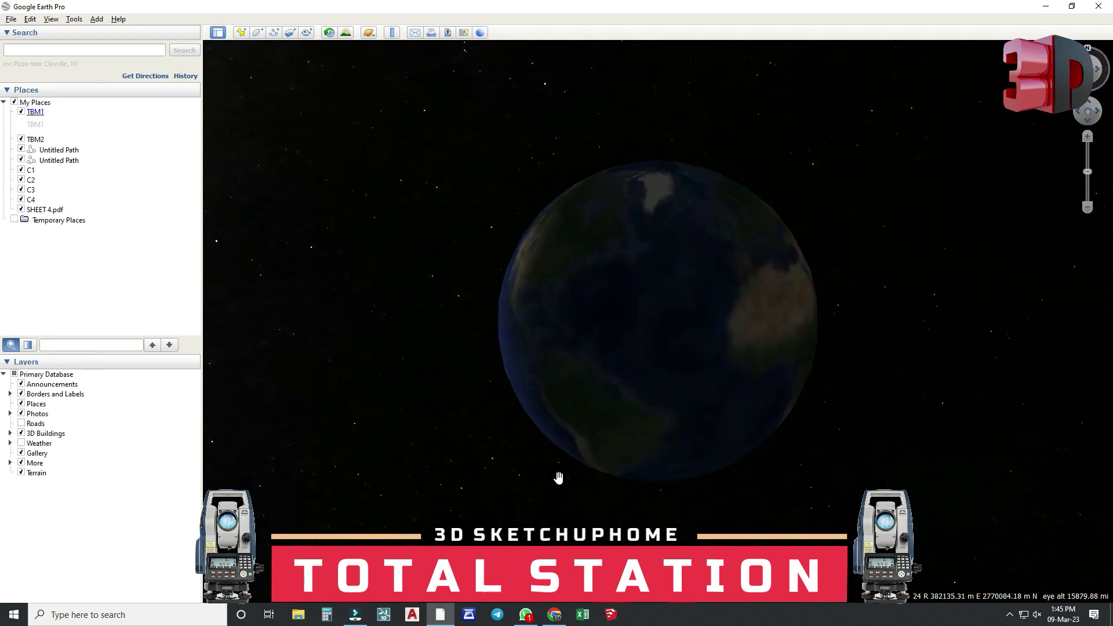
{"action": "right_click", "coordinate": [51, 46]}
{"action": "left_click", "coordinate": [78, 104]}
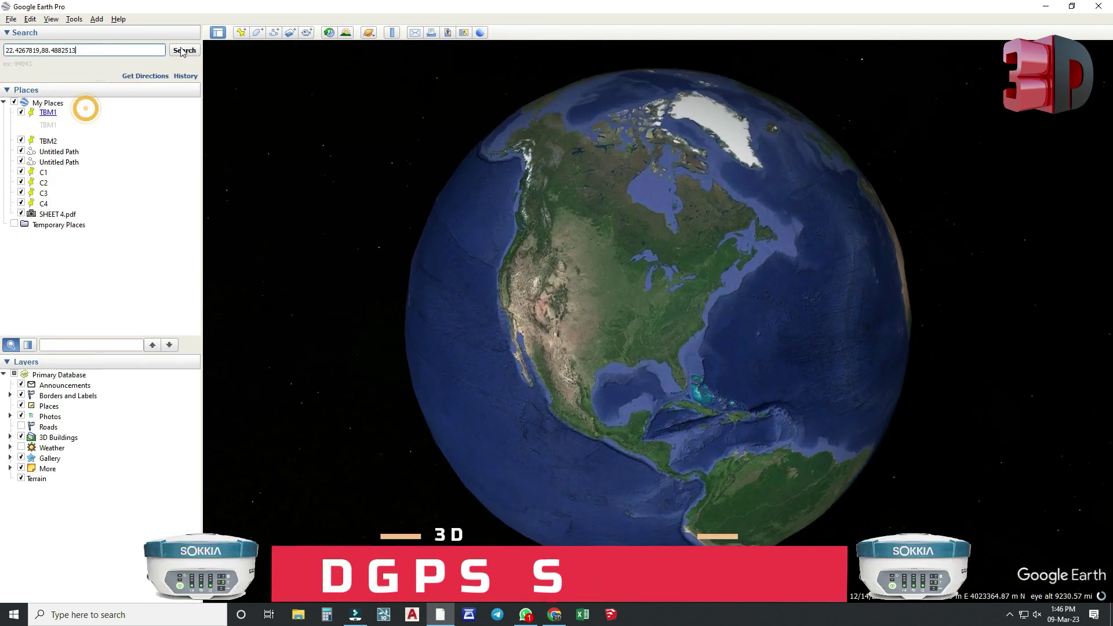
{"action": "left_click", "coordinate": [183, 49]}
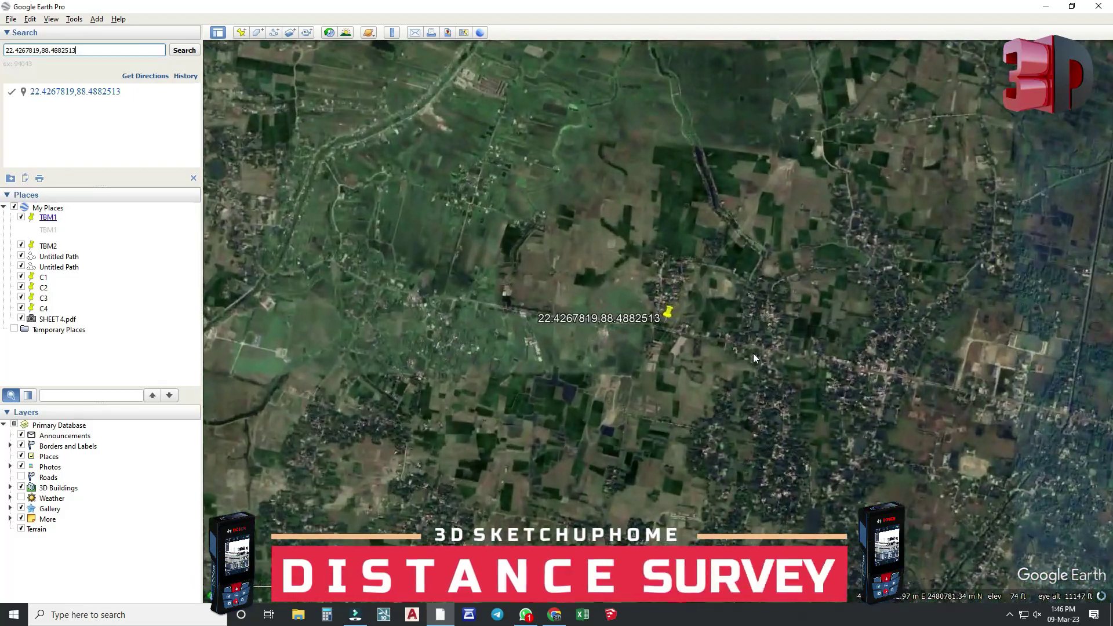
{"action": "right_click_drag", "start_coordinate": [681, 451], "coordinate": [682, 378]}
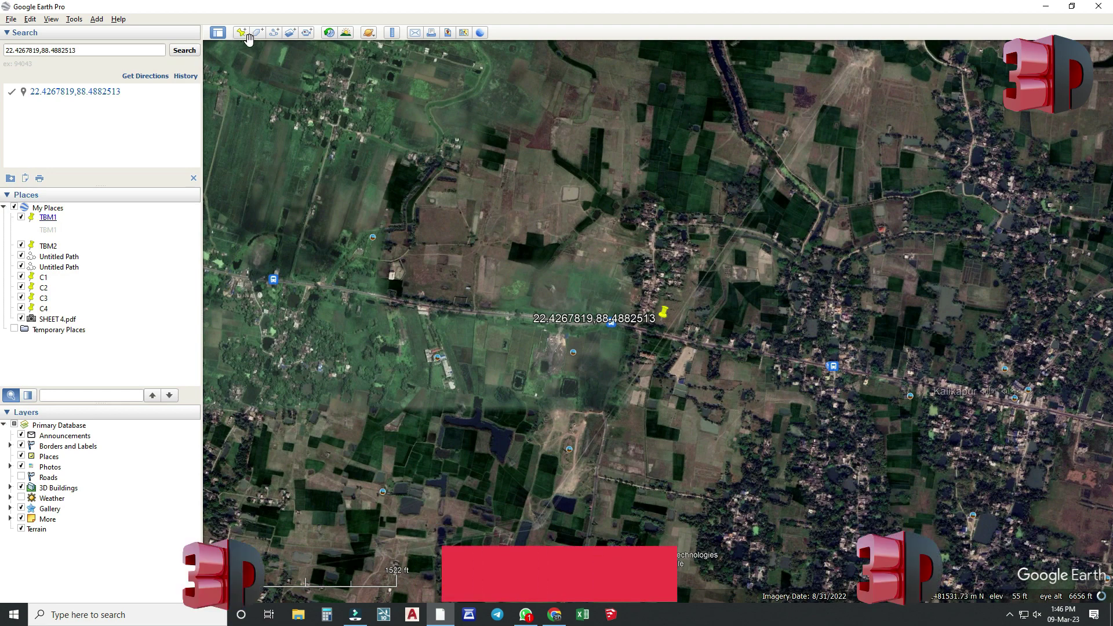
Create a new image overlay over the searched location from HPSC2286 (2).tiff in the Downloads folder
{"action": "left_click", "coordinate": [291, 33]}
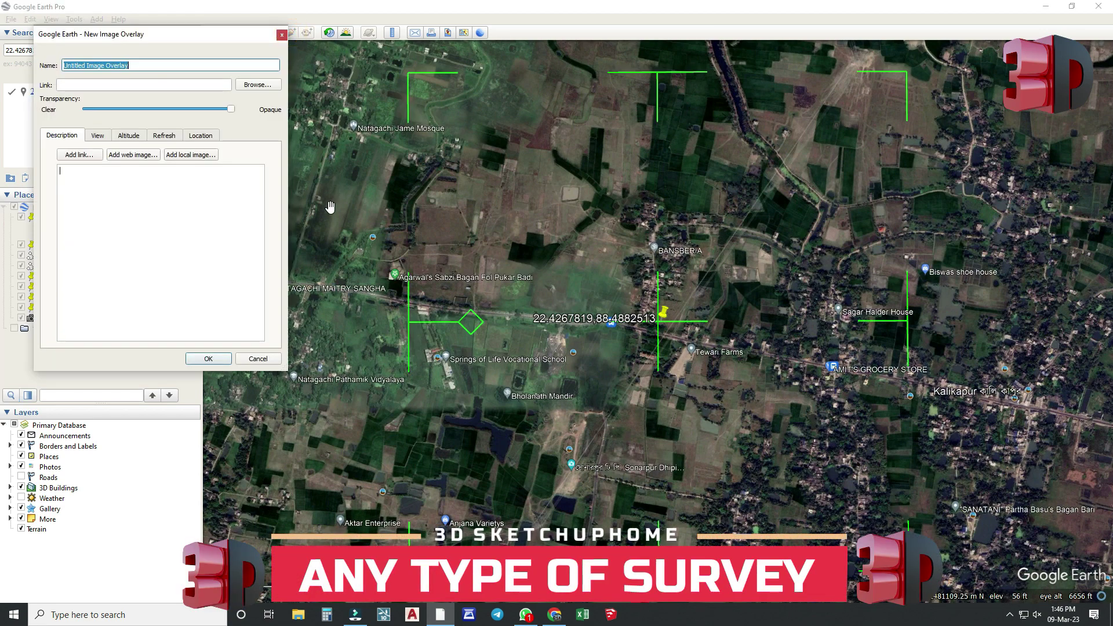
{"action": "left_click", "coordinate": [258, 84]}
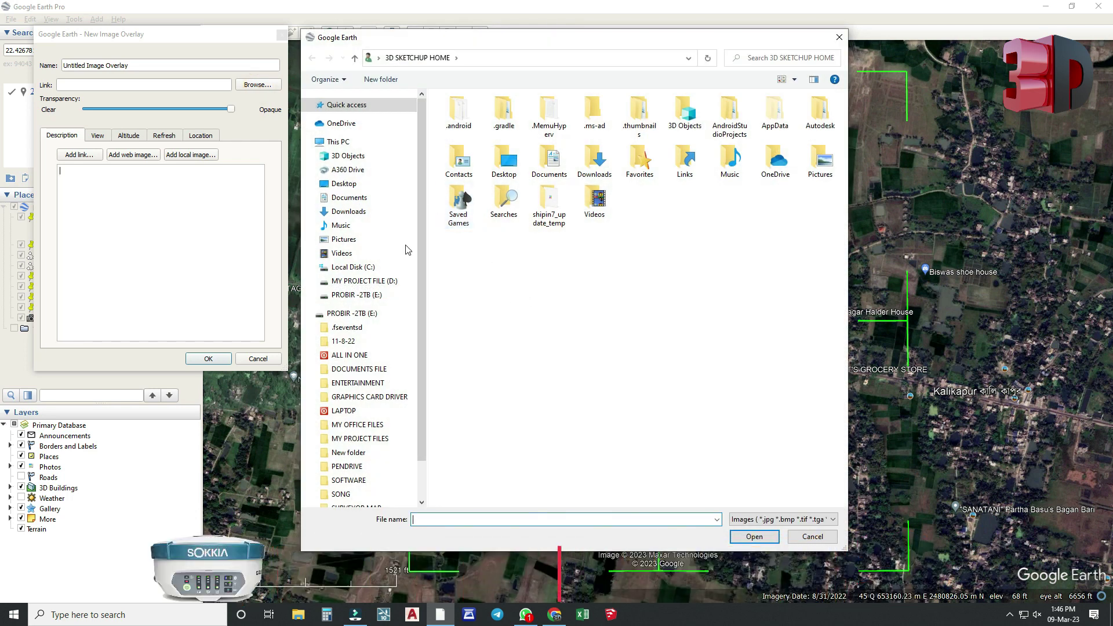
{"action": "left_click", "coordinate": [349, 212]}
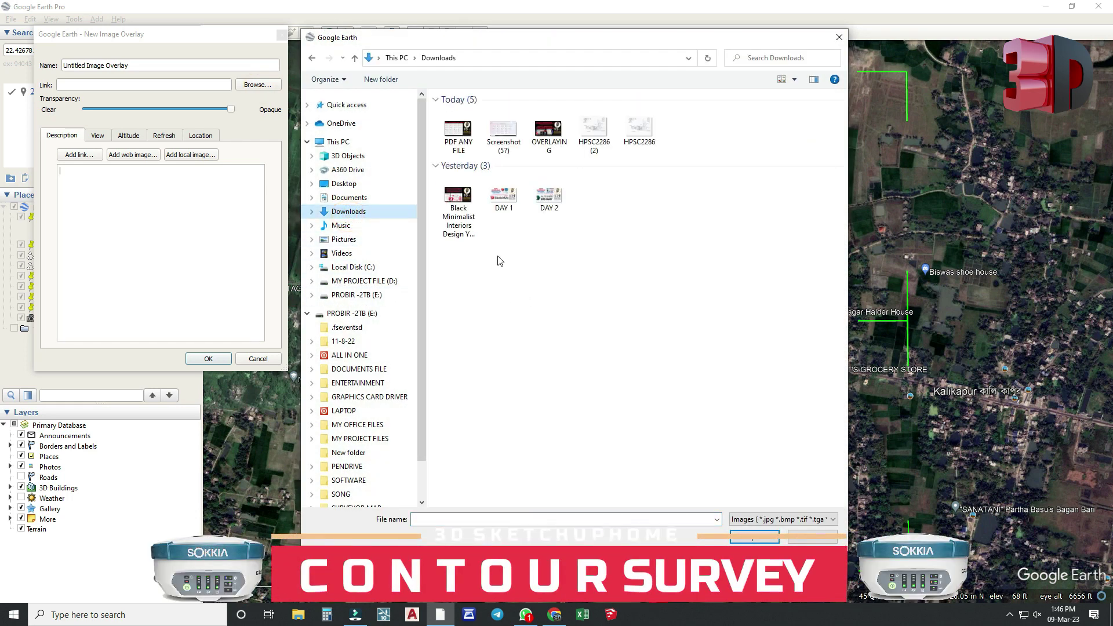
{"action": "left_click", "coordinate": [597, 143]}
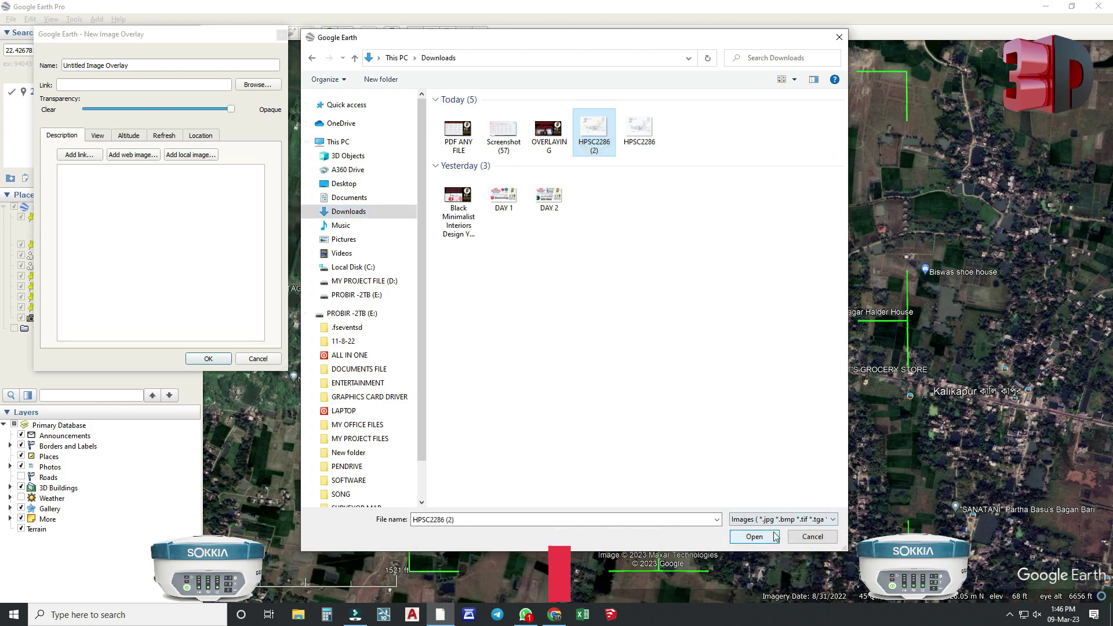
{"action": "left_click", "coordinate": [753, 536]}
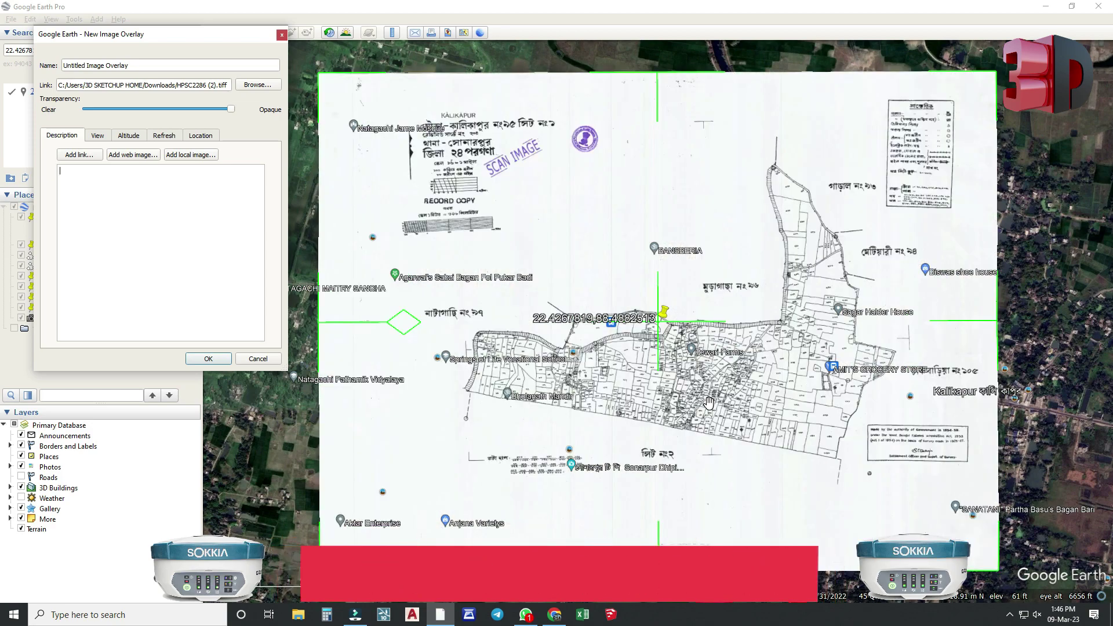
Make the map overlay semi-transparent, a little over a third of the way from Clear to Opaque
{"action": "scroll", "coordinate": [601, 314], "scroll_direction": "down", "scroll_amount": 3}
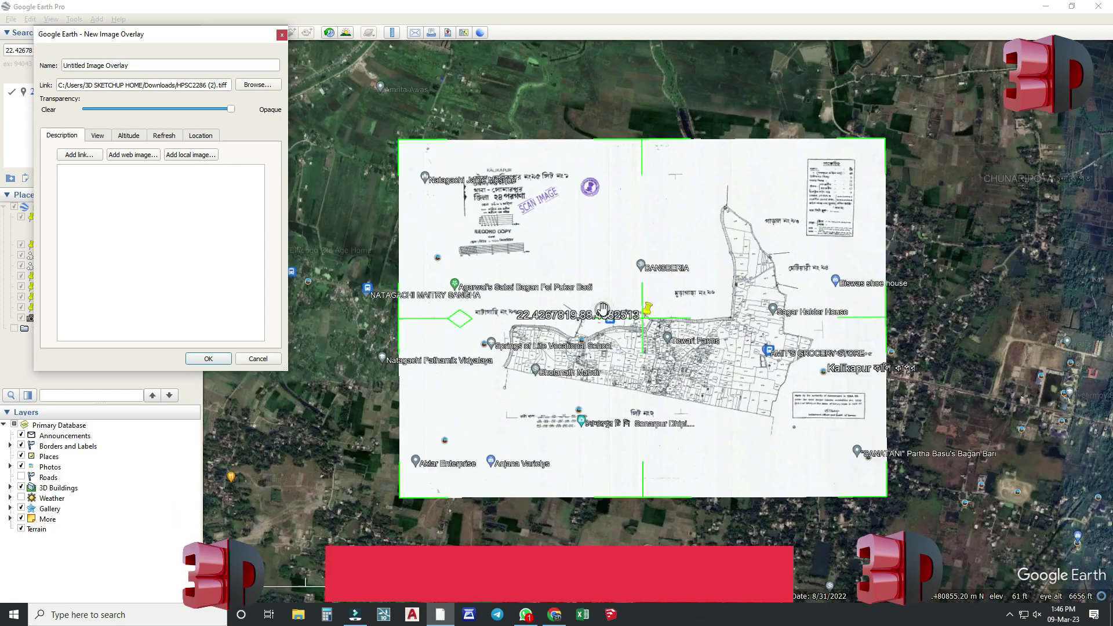
{"action": "scroll", "coordinate": [606, 355], "scroll_direction": "up", "scroll_amount": 2}
{"action": "middle_click_drag", "start_coordinate": [630, 459], "coordinate": [628, 423]}
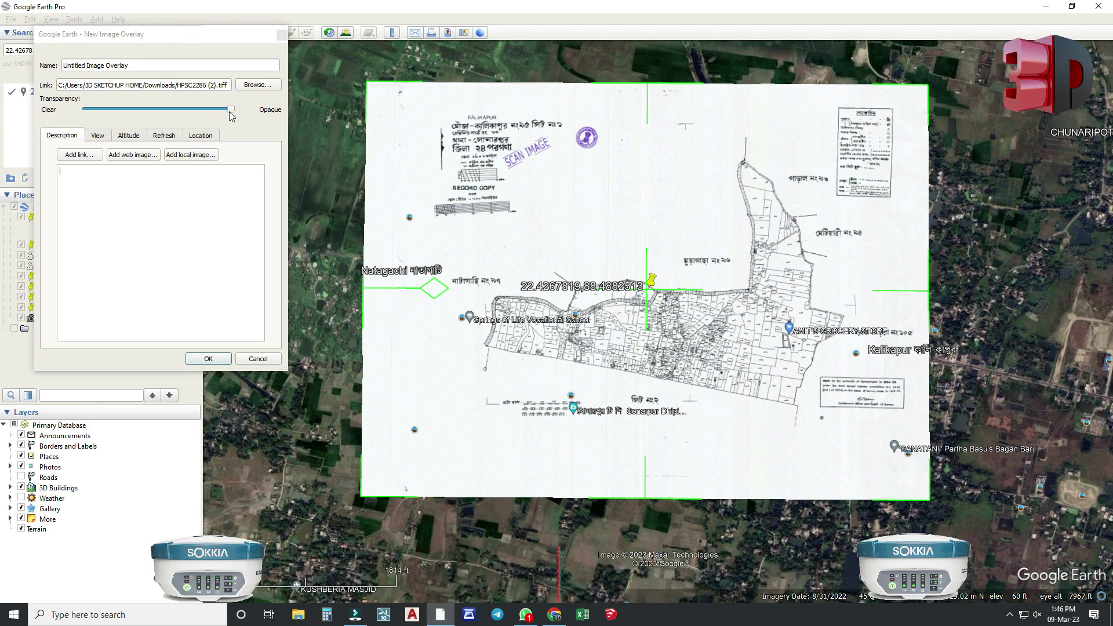
{"action": "left_click_drag", "start_coordinate": [231, 109], "coordinate": [138, 121]}
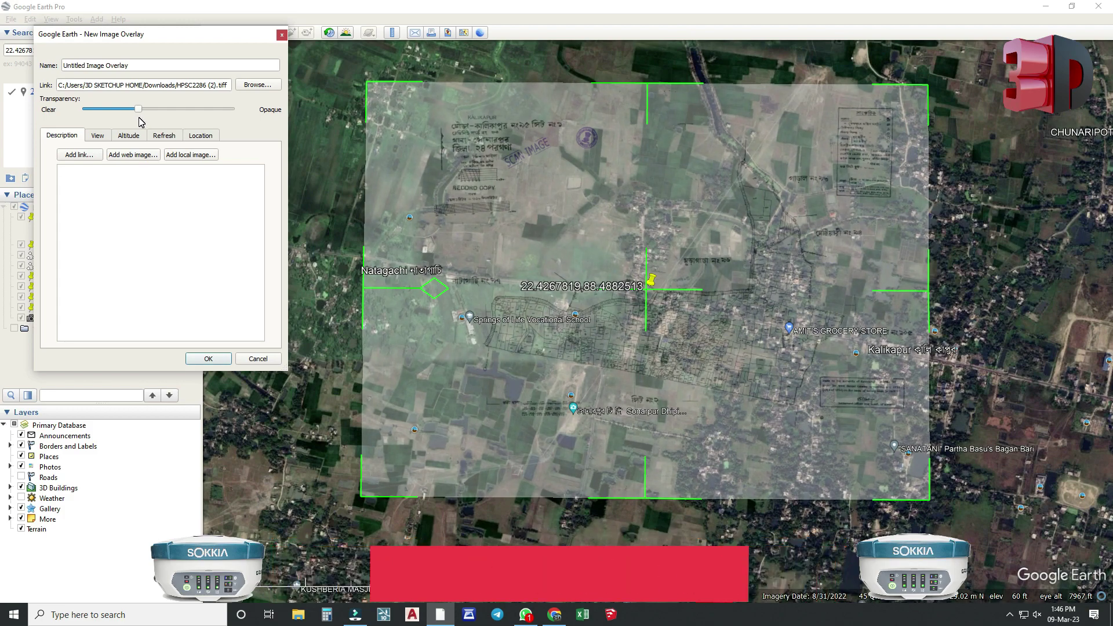
{"action": "scroll", "coordinate": [549, 351], "scroll_direction": "up", "scroll_amount": 5}
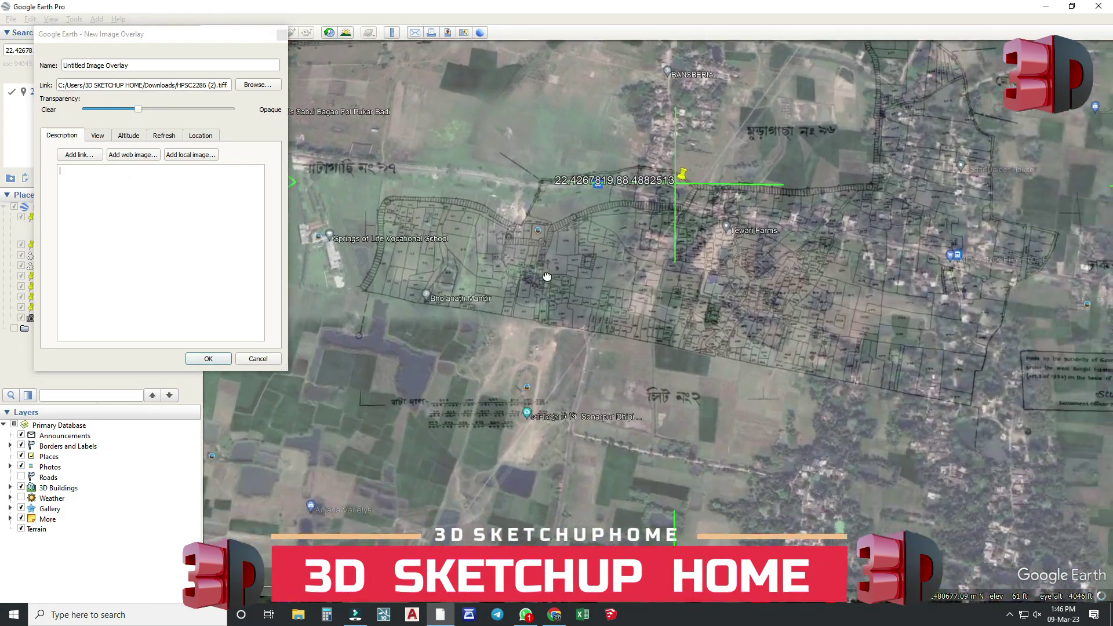
Make the map overlay more transparent, about a quarter of the way from Clear to Opaque
{"action": "left_click_drag", "start_coordinate": [547, 276], "coordinate": [544, 299]}
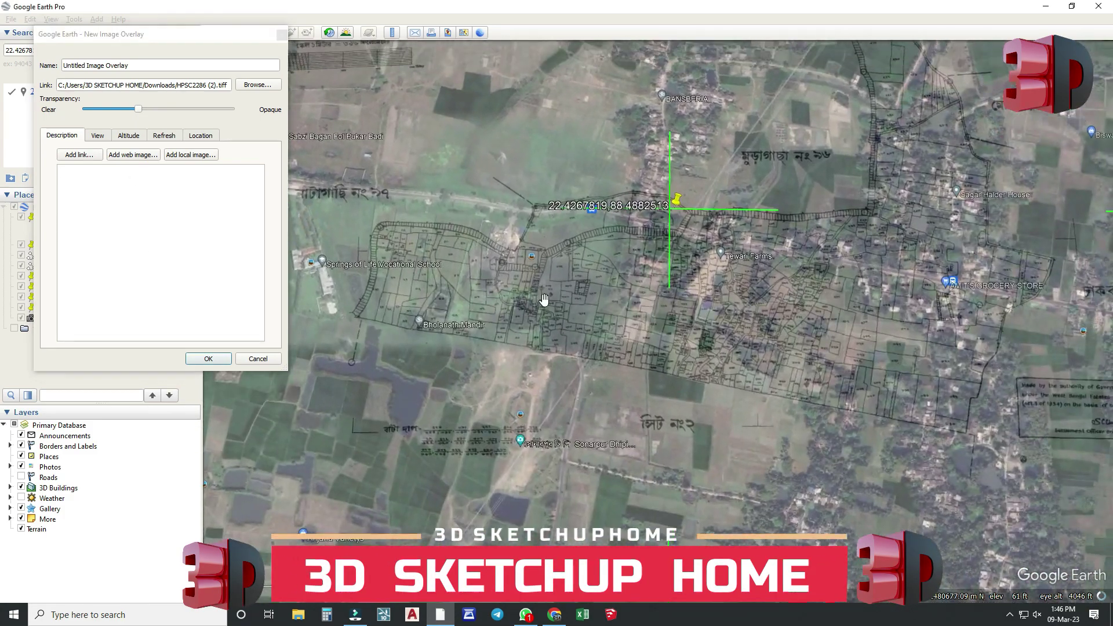
{"action": "left_click_drag", "start_coordinate": [139, 111], "coordinate": [123, 110]}
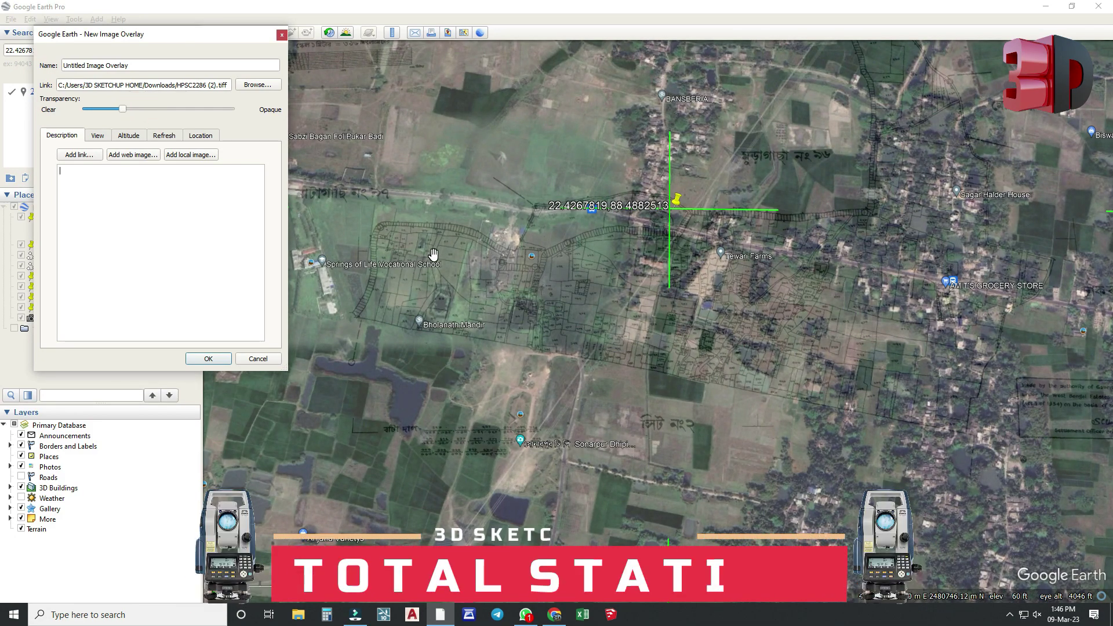
Nudge the overlay's west edge slightly, and move the whole map overlay northeast towards the canal junction in the imagery
{"action": "scroll", "coordinate": [669, 287], "scroll_direction": "down", "scroll_amount": 5}
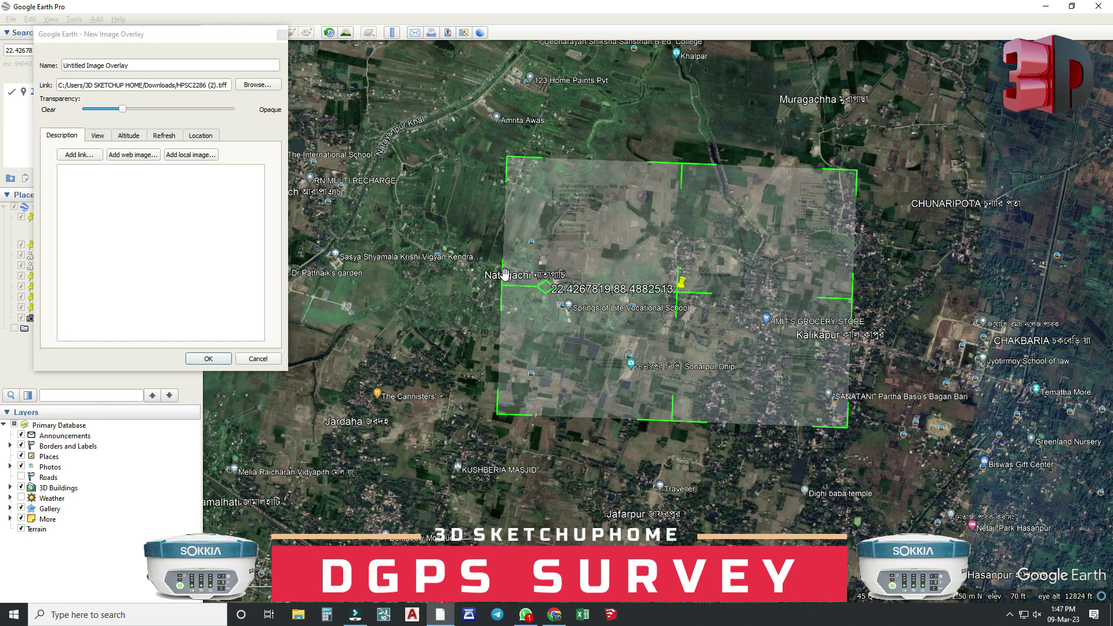
{"action": "left_click_drag", "start_coordinate": [502, 295], "coordinate": [503, 146]}
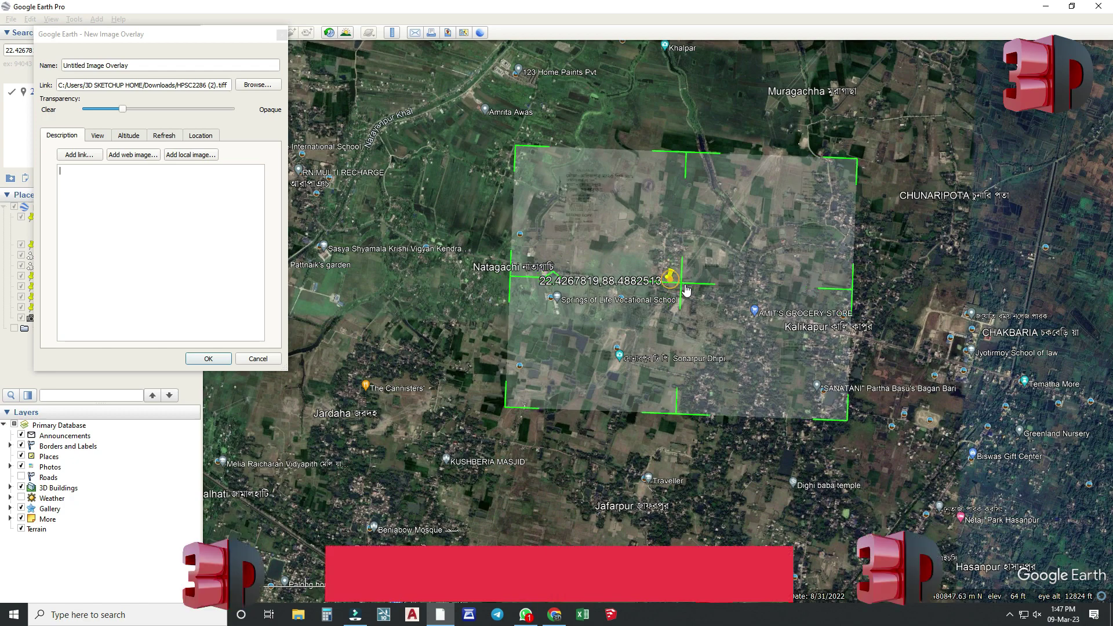
{"action": "left_click_drag", "start_coordinate": [667, 295], "coordinate": [688, 292]}
{"action": "scroll", "coordinate": [687, 291], "scroll_direction": "up", "scroll_amount": 4}
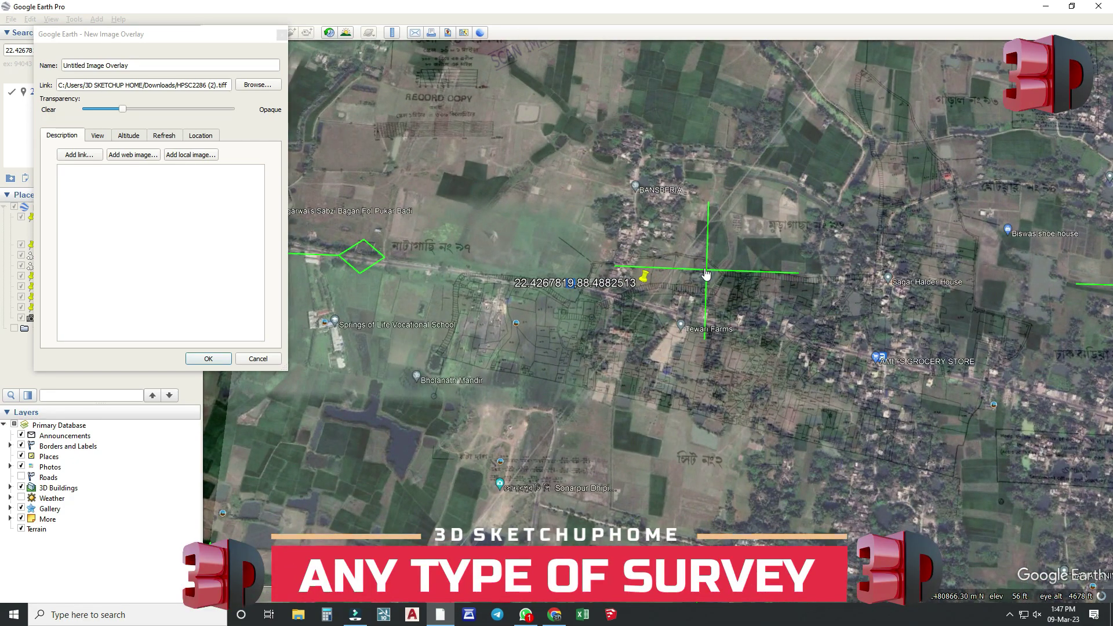
{"action": "left_click_drag", "start_coordinate": [705, 273], "coordinate": [870, 216]}
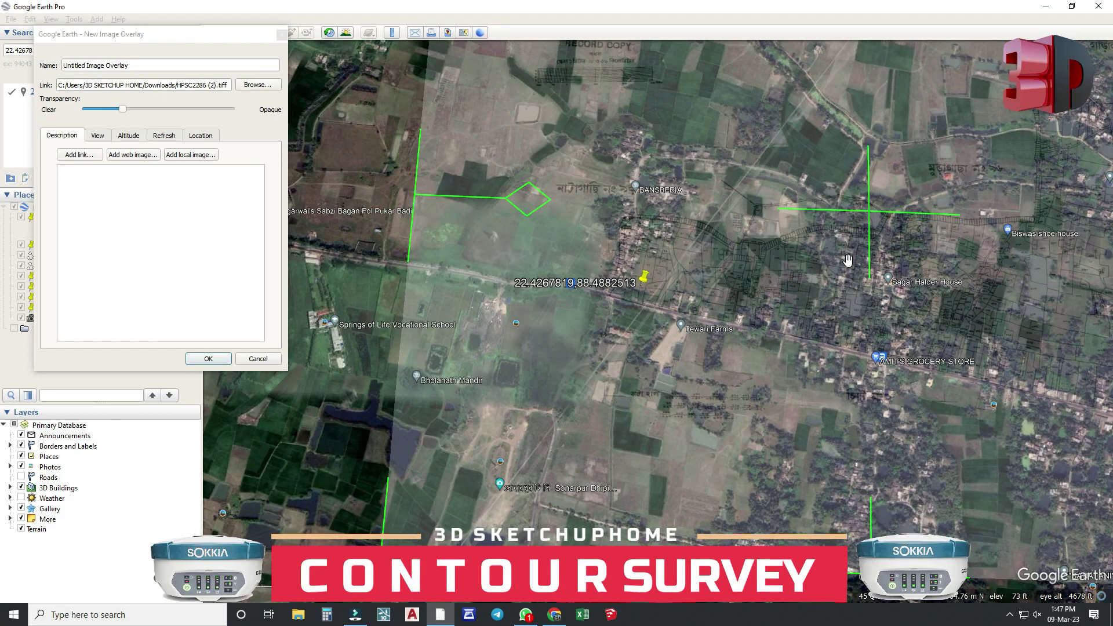
Stretch the overlay's north edge outward in two small adjustments, checking the drawn features against the imagery
{"action": "scroll", "coordinate": [612, 391], "scroll_direction": "down", "scroll_amount": 4}
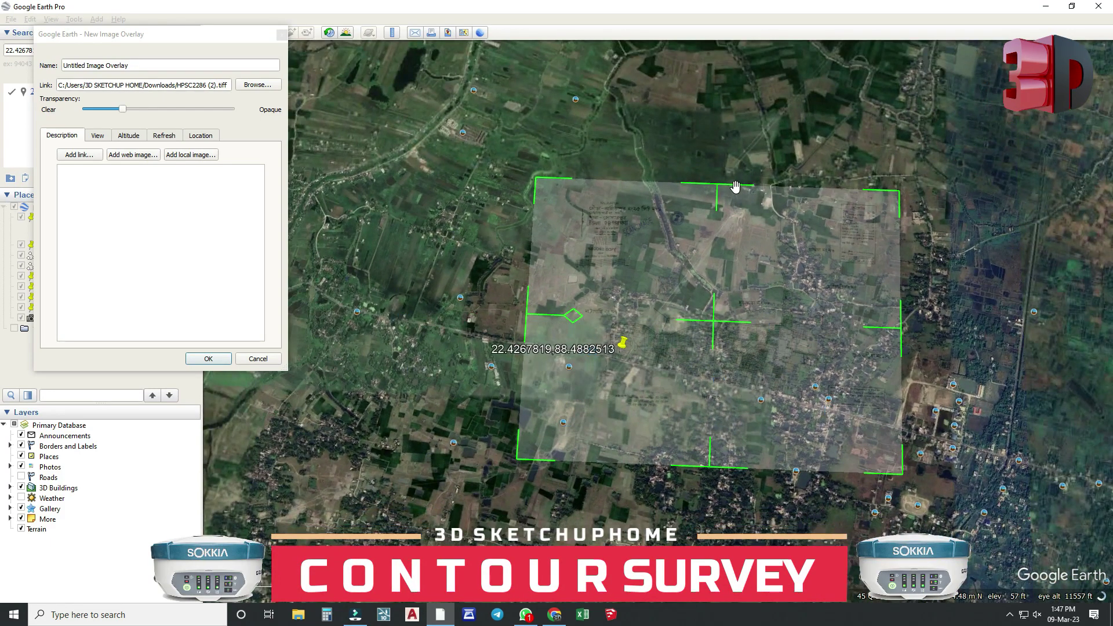
{"action": "left_click_drag", "start_coordinate": [724, 196], "coordinate": [733, 139]}
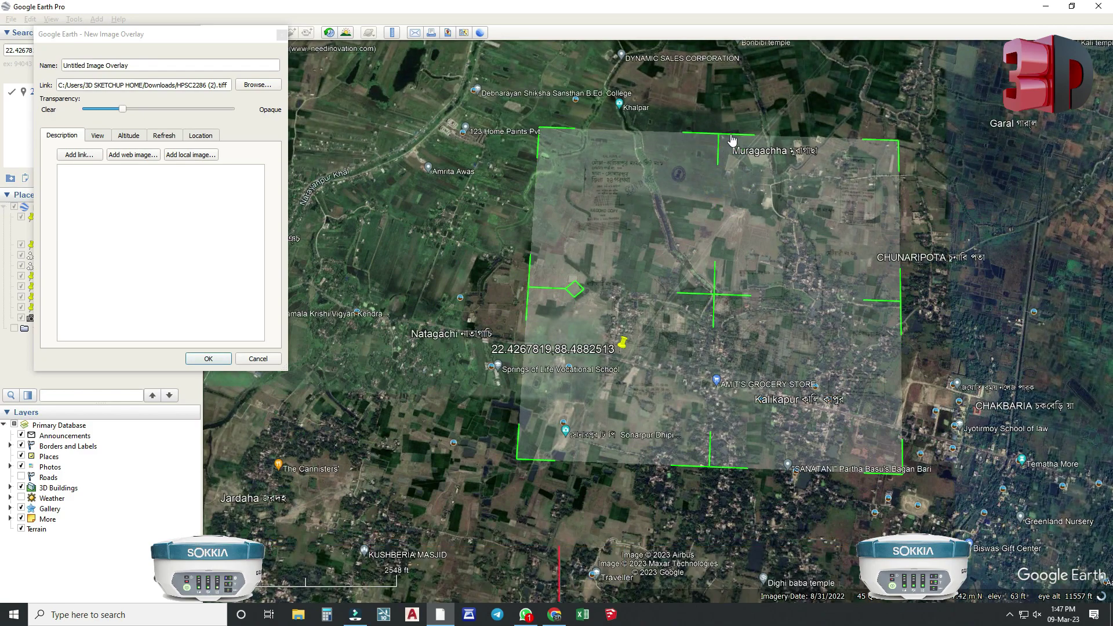
{"action": "scroll", "coordinate": [662, 317], "scroll_direction": "up", "scroll_amount": 3}
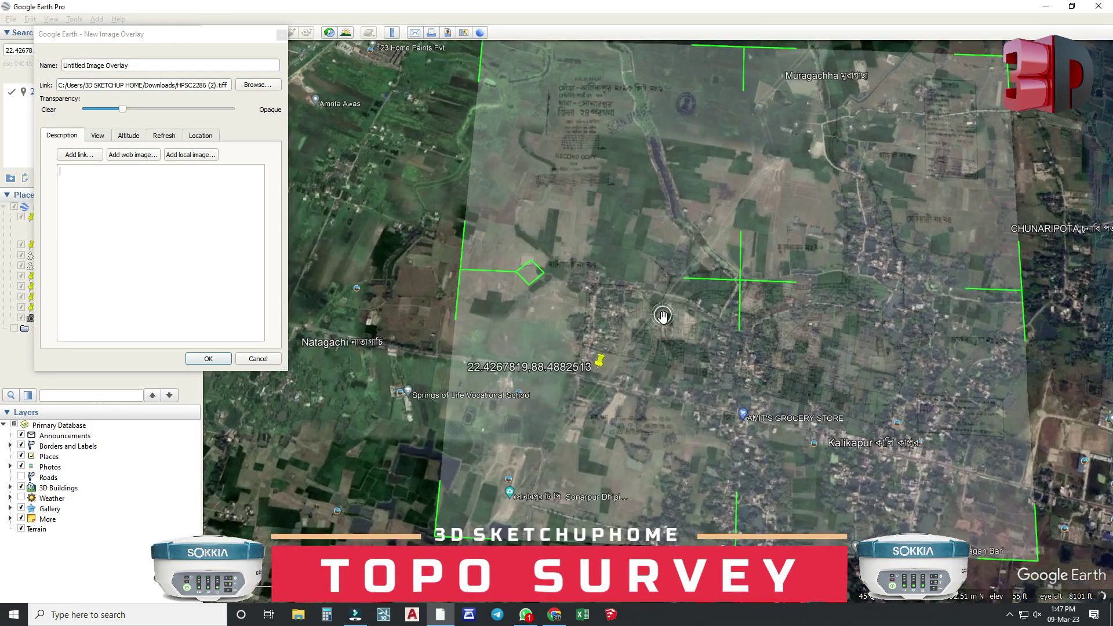
{"action": "scroll", "coordinate": [662, 317], "scroll_direction": "down", "scroll_amount": 4}
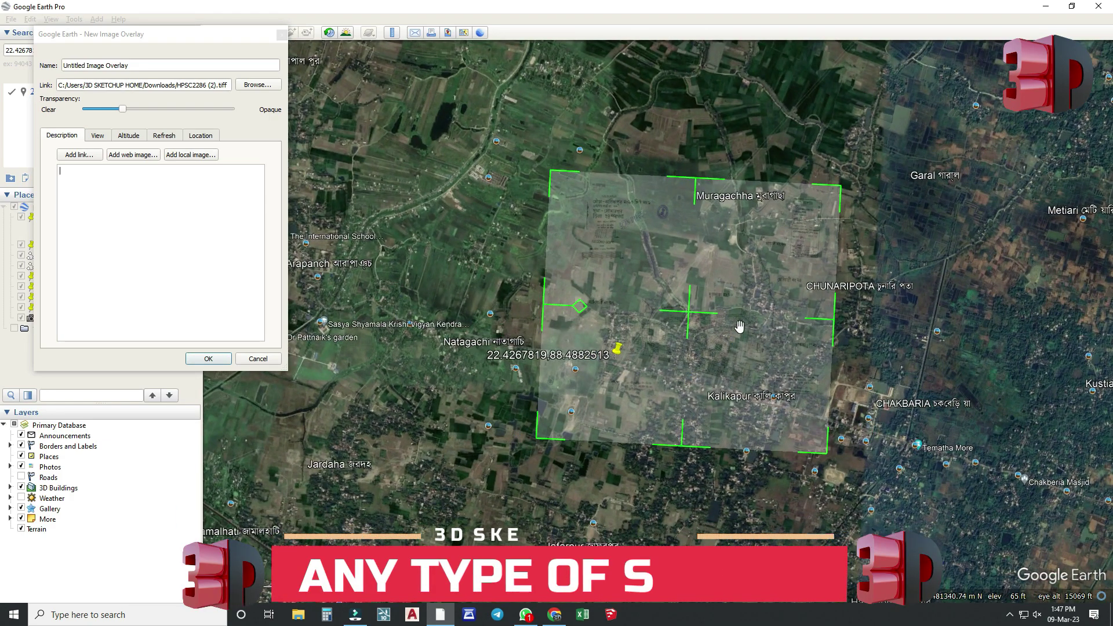
{"action": "scroll", "coordinate": [685, 400], "scroll_direction": "up", "scroll_amount": 5}
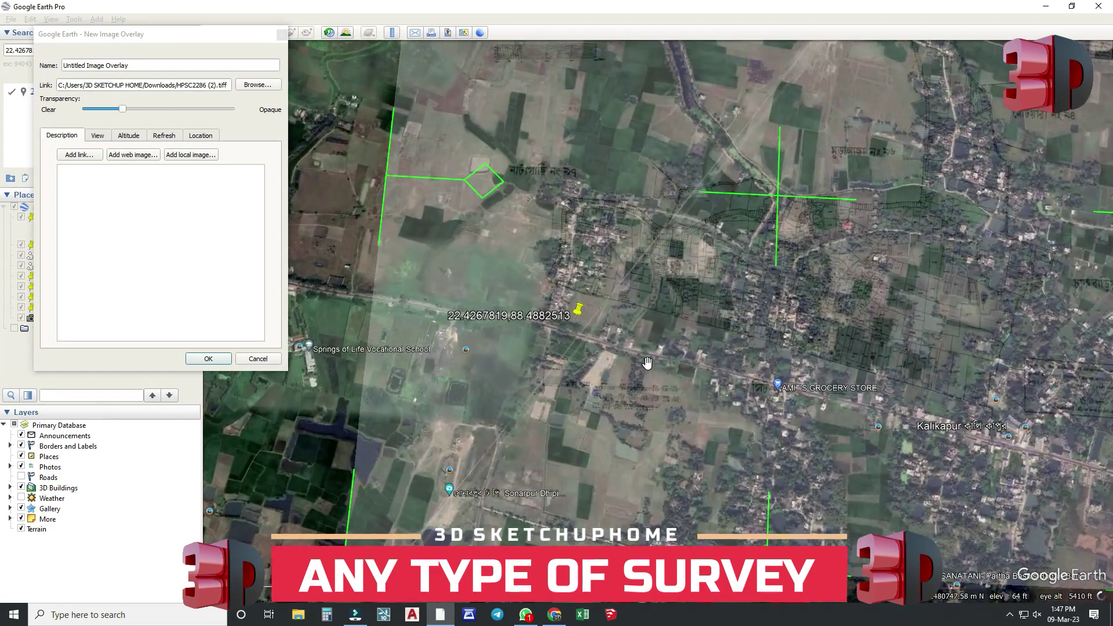
{"action": "scroll", "coordinate": [643, 302], "scroll_direction": "down", "scroll_amount": 2}
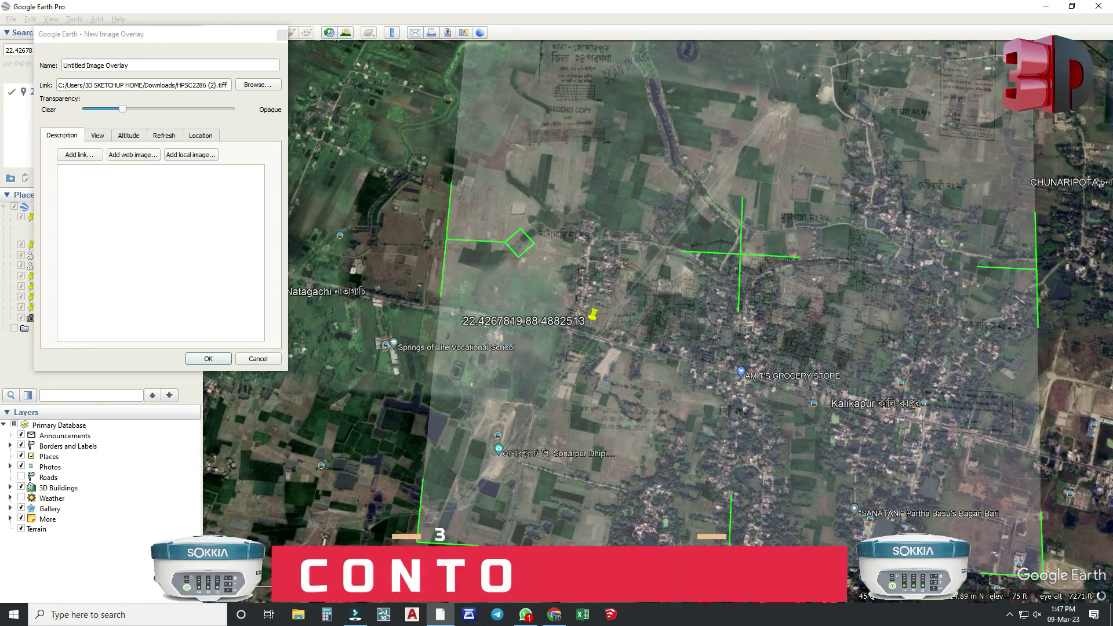
{"action": "scroll", "coordinate": [688, 531], "scroll_direction": "down", "scroll_amount": 1}
{"action": "scroll", "coordinate": [688, 531], "scroll_direction": "down", "scroll_amount": 2}
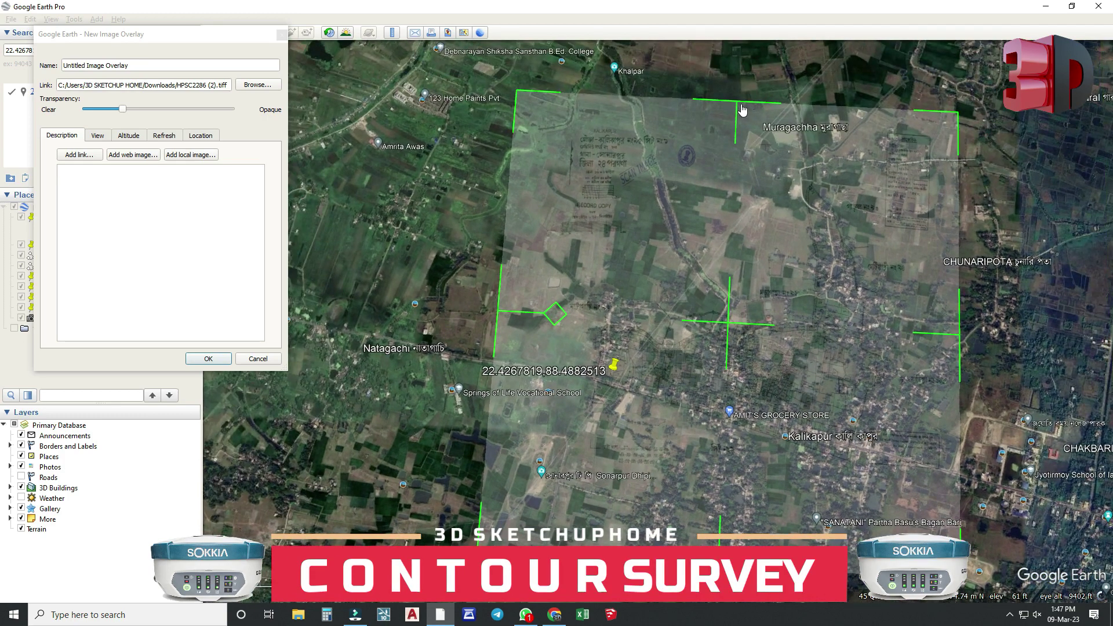
{"action": "left_click_drag", "start_coordinate": [742, 108], "coordinate": [749, 68]}
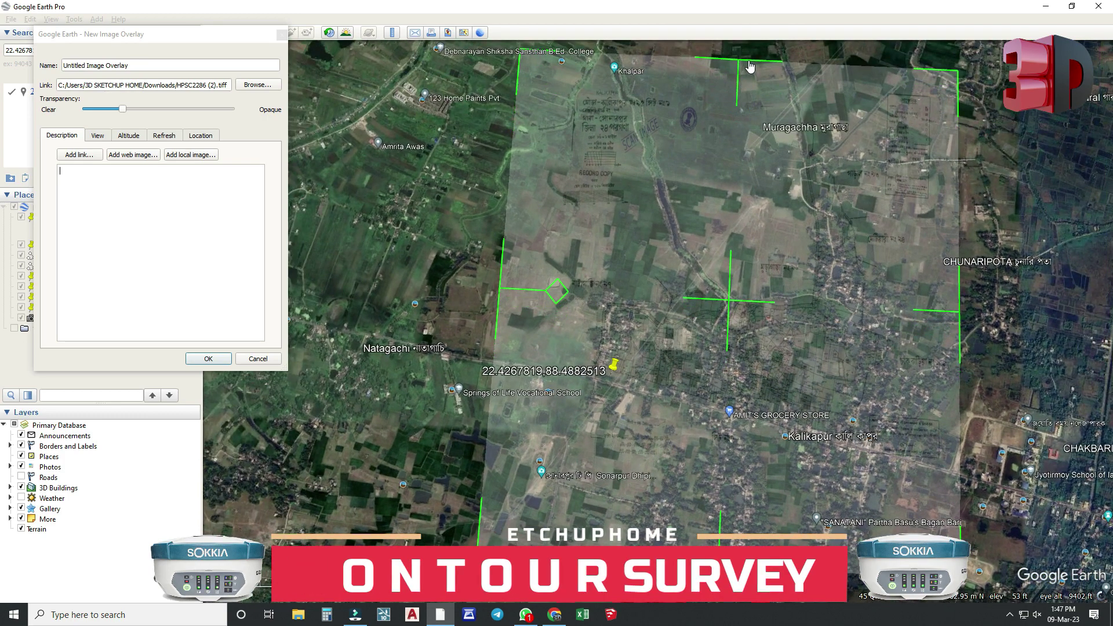
Widen the map overlay by stretching its east edge well outward and its west edge slightly outward
{"action": "left_click_drag", "start_coordinate": [959, 334], "coordinate": [1108, 364]}
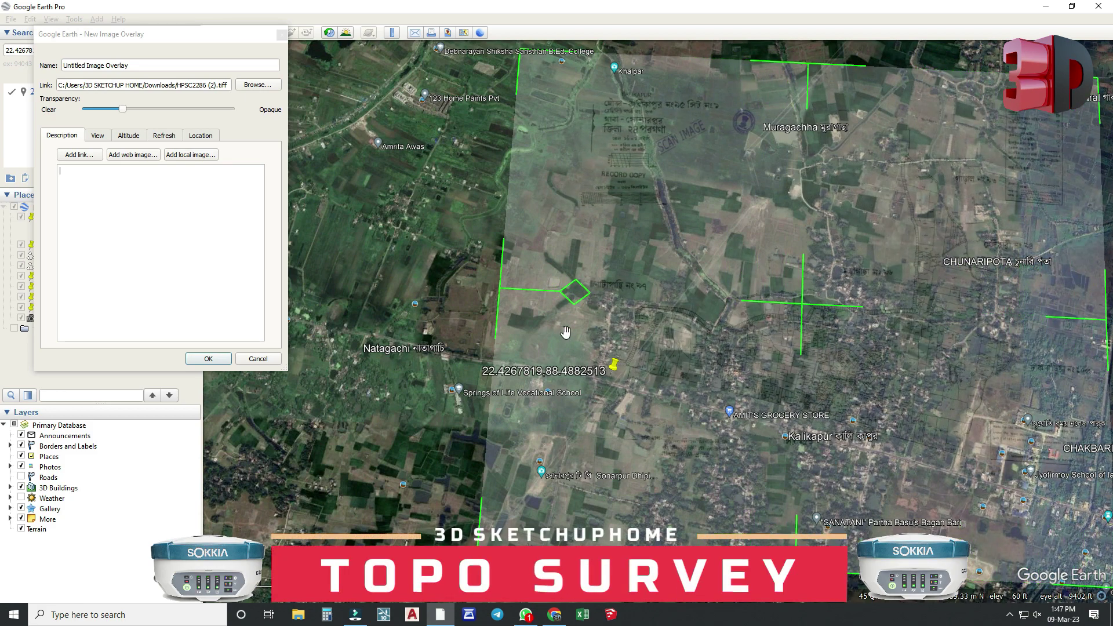
{"action": "left_click_drag", "start_coordinate": [501, 294], "coordinate": [452, 301]}
{"action": "scroll", "coordinate": [295, 313], "scroll_direction": "down", "scroll_amount": 2}
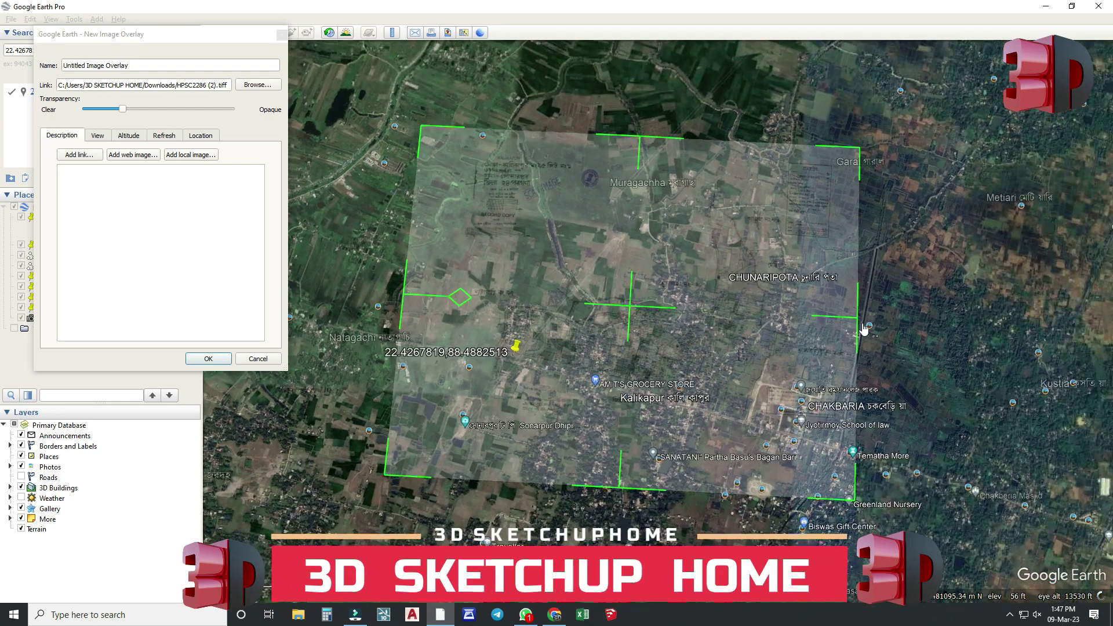
{"action": "left_click_drag", "start_coordinate": [881, 334], "coordinate": [915, 346]}
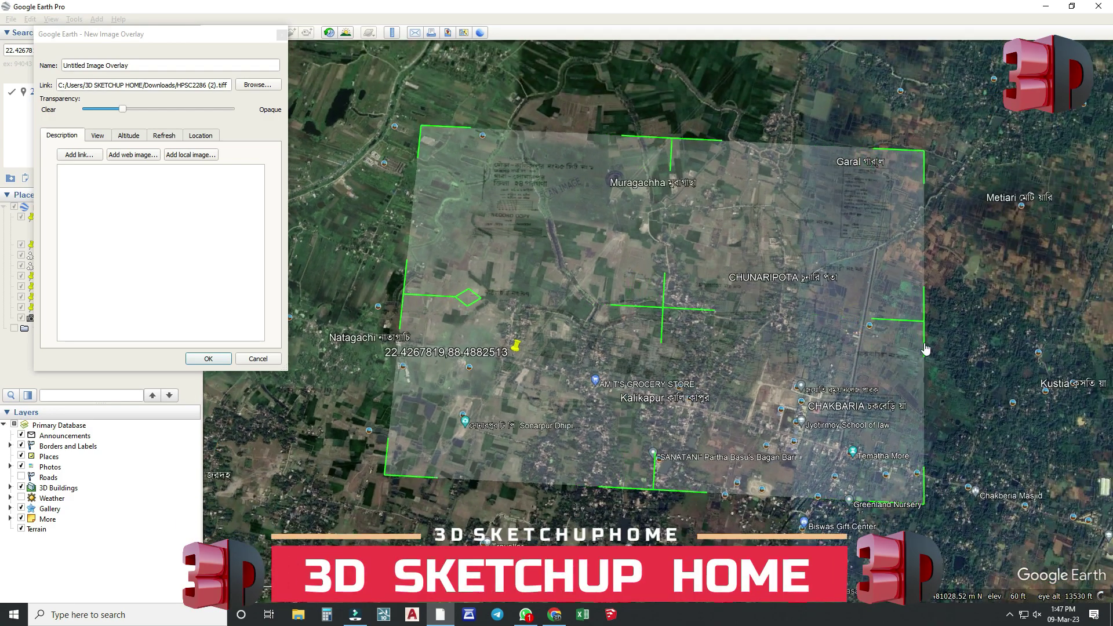
Fine-tune the overlay's width by extending its west edge and its east edge a little further
{"action": "scroll", "coordinate": [579, 377], "scroll_direction": "up", "scroll_amount": 3}
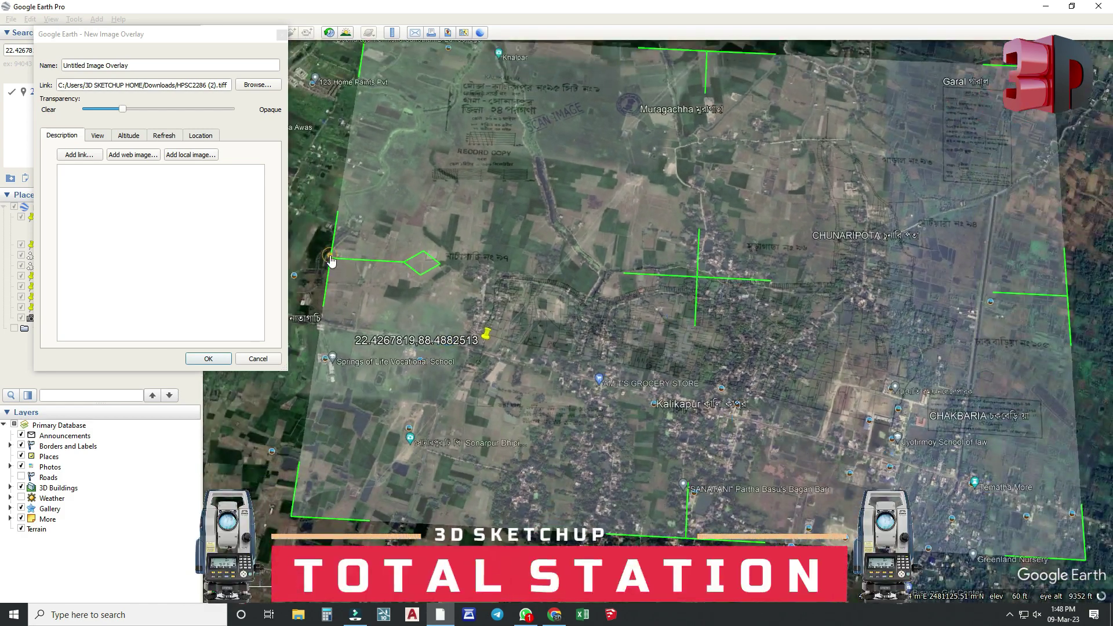
{"action": "left_click_drag", "start_coordinate": [331, 260], "coordinate": [304, 257]}
{"action": "scroll", "coordinate": [490, 323], "scroll_direction": "down", "scroll_amount": 2}
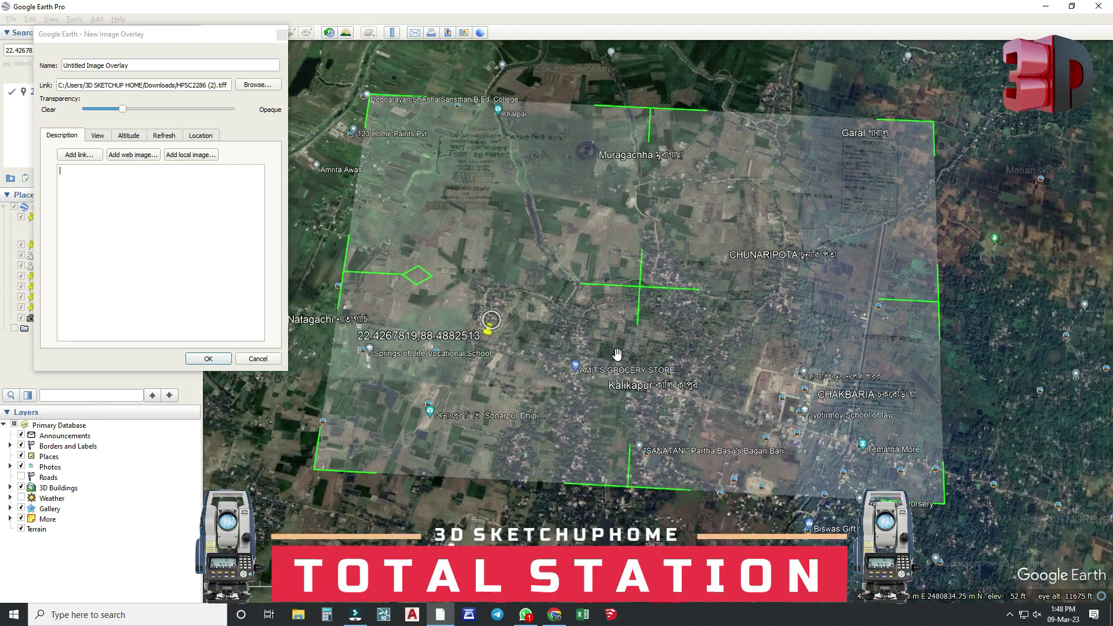
{"action": "left_click_drag", "start_coordinate": [927, 311], "coordinate": [955, 322]}
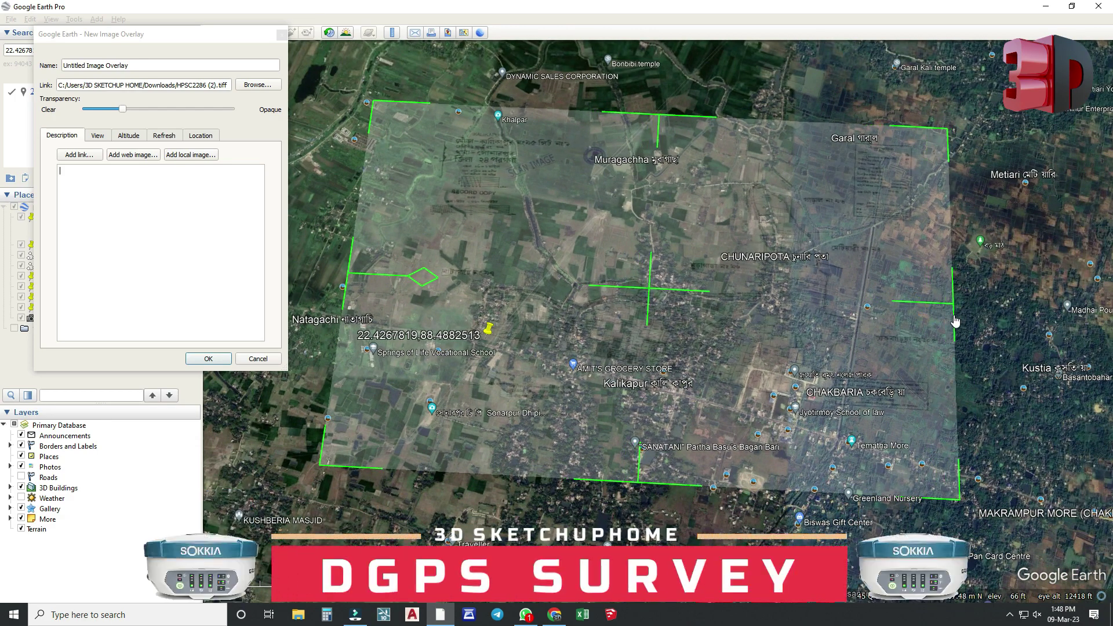
Check the mapped roads and canal up close, and make the overlay taller by extending its south and north edges
{"action": "scroll", "coordinate": [514, 291], "scroll_direction": "up", "scroll_amount": 5}
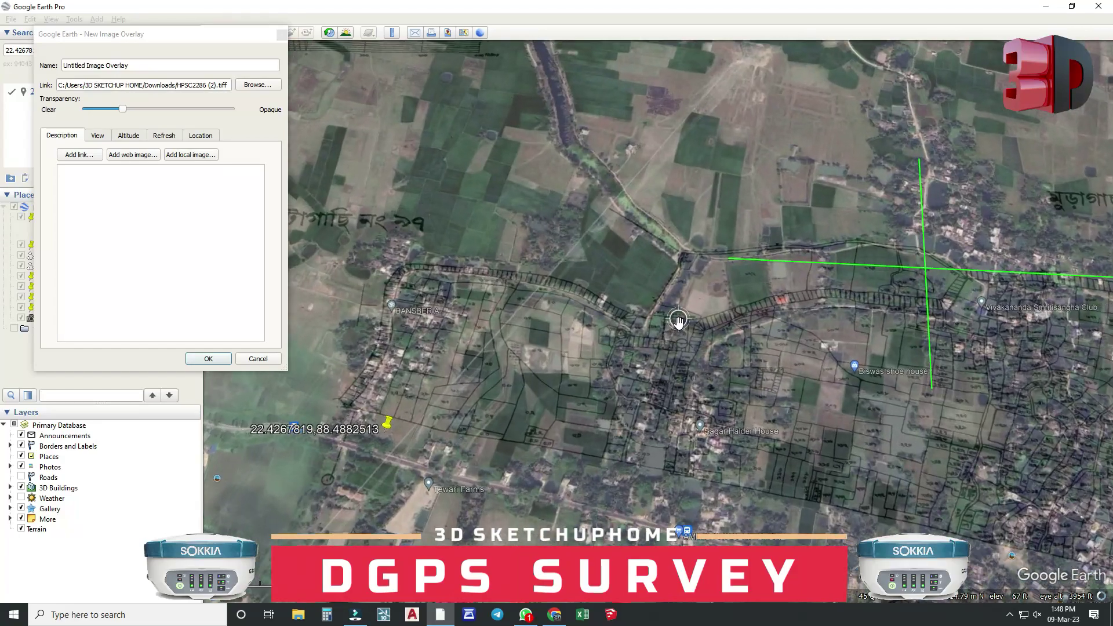
{"action": "scroll", "coordinate": [628, 382], "scroll_direction": "down", "scroll_amount": 5}
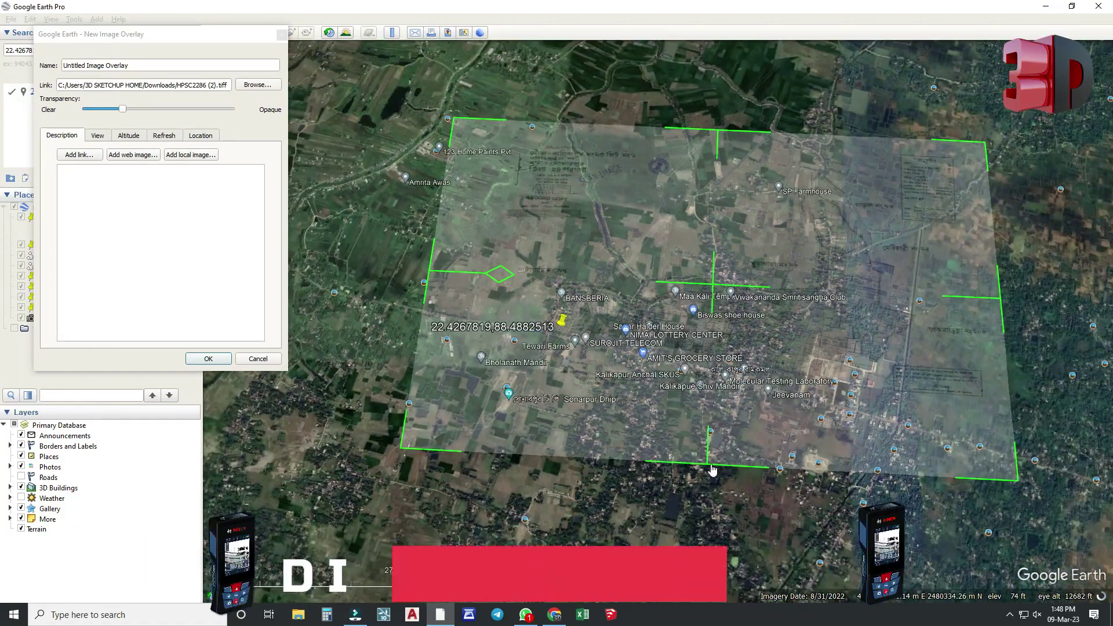
{"action": "left_click_drag", "start_coordinate": [713, 469], "coordinate": [713, 493]}
{"action": "left_click_drag", "start_coordinate": [718, 137], "coordinate": [724, 120]}
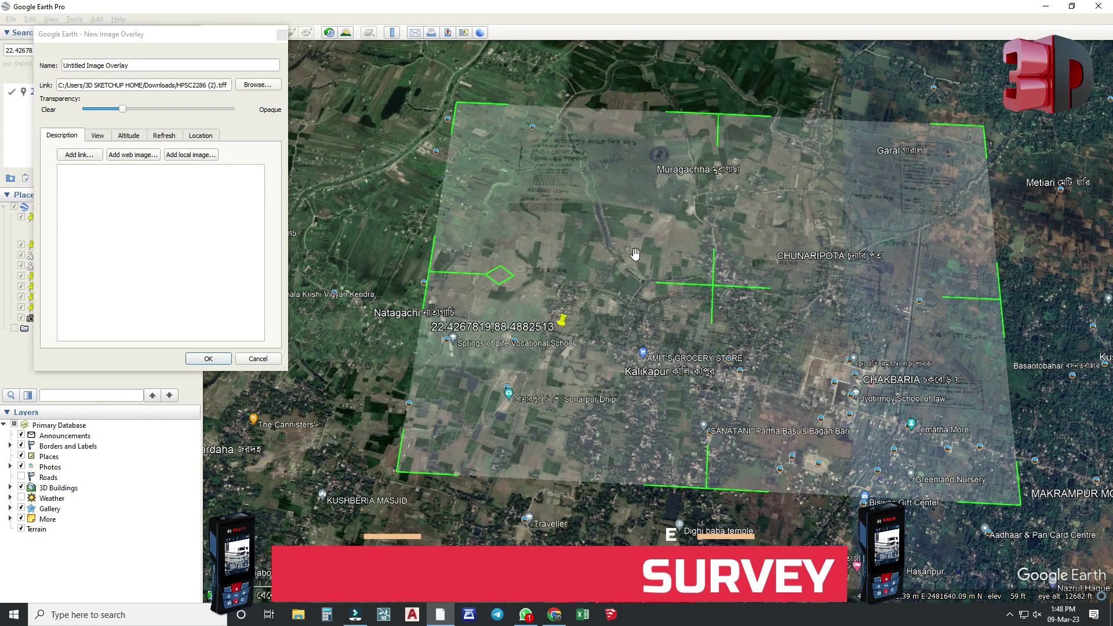
Compare the drawn plots with the ground, and nudge the overlay's north and south edges slightly outward
{"action": "scroll", "coordinate": [635, 253], "scroll_direction": "up", "scroll_amount": 2}
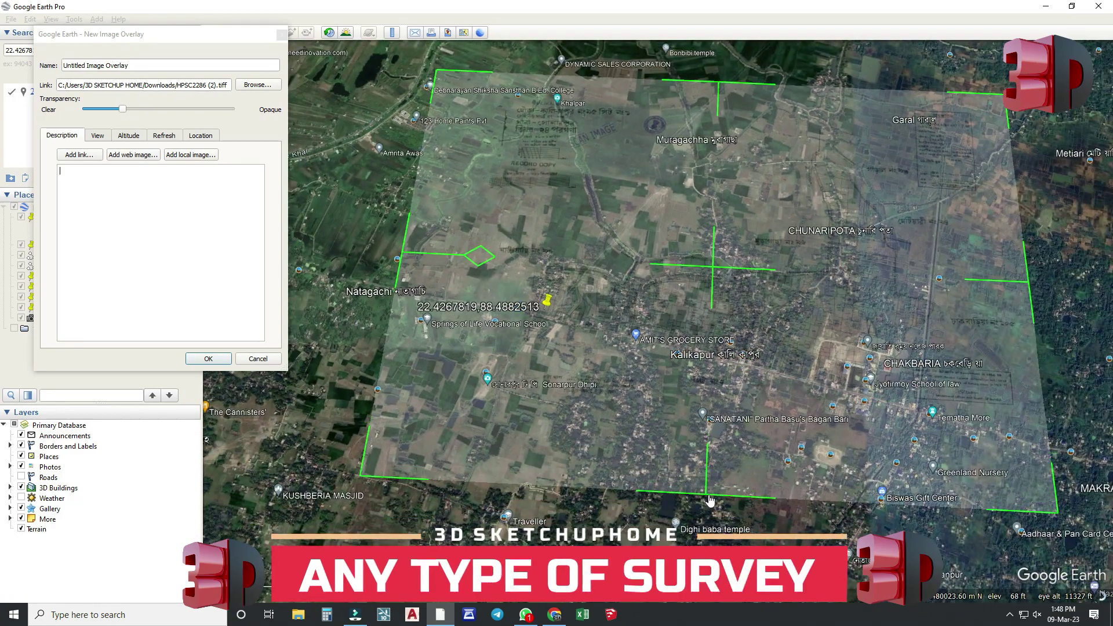
{"action": "scroll", "coordinate": [616, 326], "scroll_direction": "up", "scroll_amount": 3}
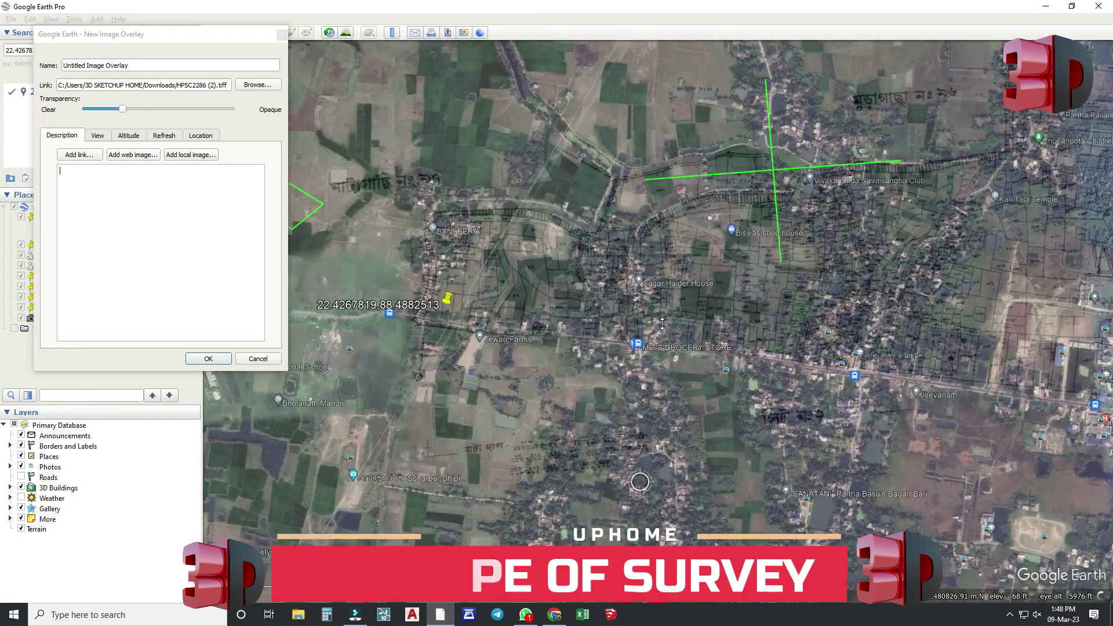
{"action": "scroll", "coordinate": [657, 331], "scroll_direction": "down", "scroll_amount": 3}
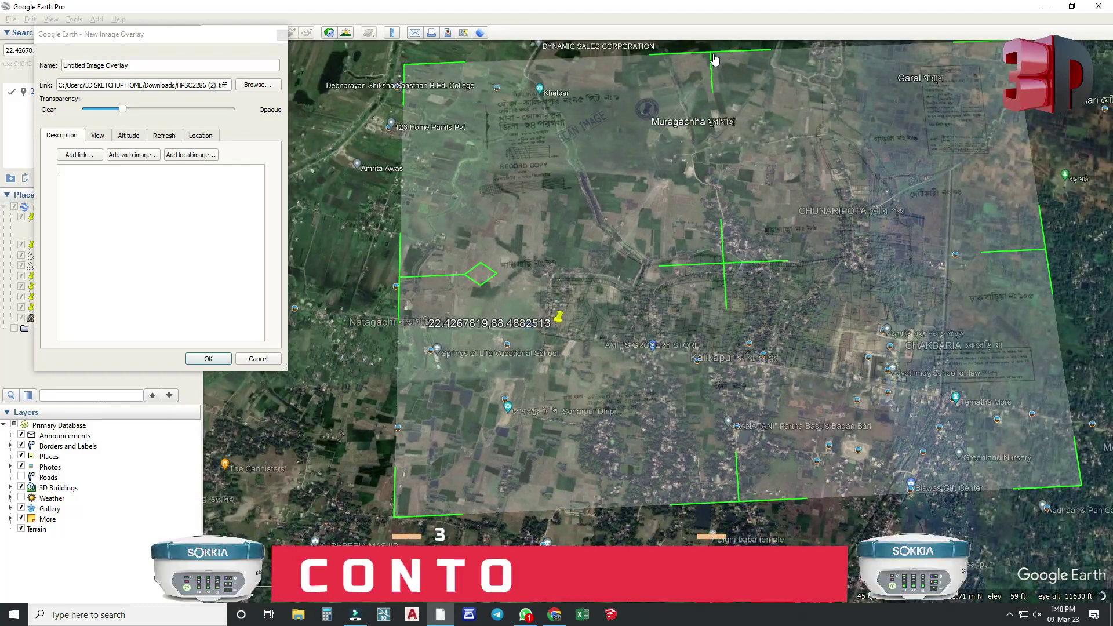
{"action": "left_click", "coordinate": [713, 53]}
{"action": "left_click_drag", "start_coordinate": [713, 54], "coordinate": [714, 47]}
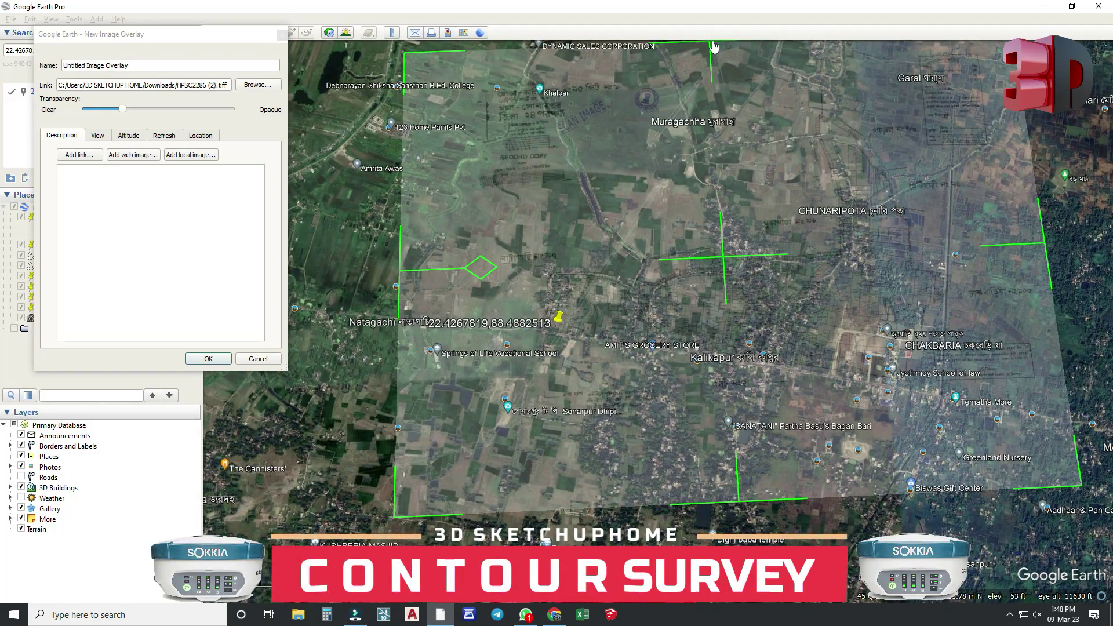
{"action": "left_click_drag", "start_coordinate": [743, 512], "coordinate": [741, 510]}
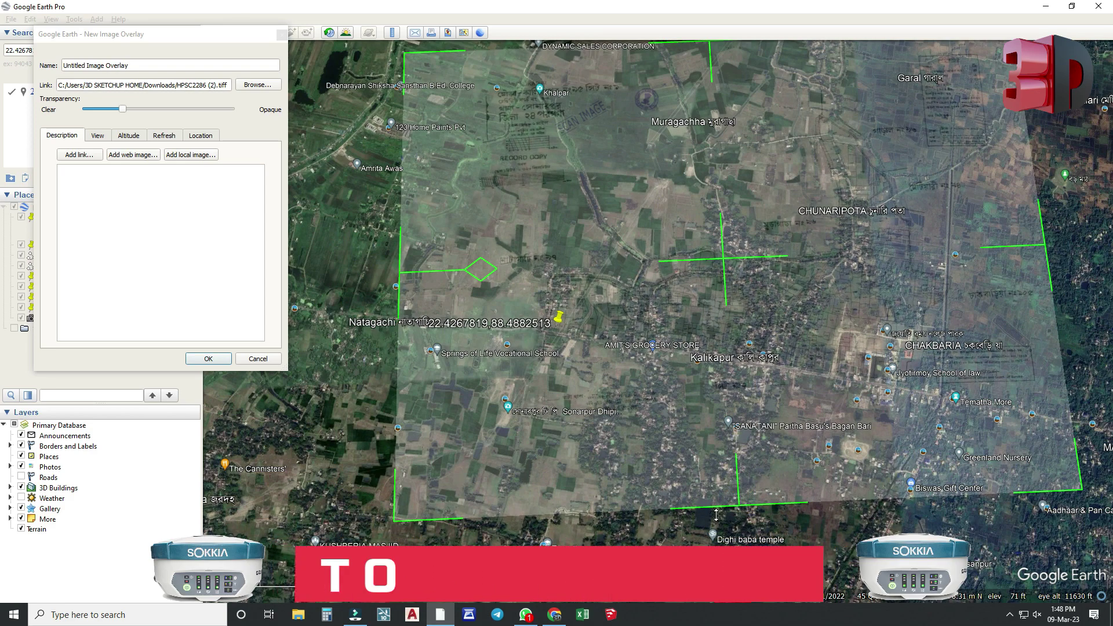
Examine how well the overlay's canal, roads and plot boundaries match the satellite imagery, up close and across the whole map
{"action": "scroll", "coordinate": [643, 317], "scroll_direction": "up", "scroll_amount": 5}
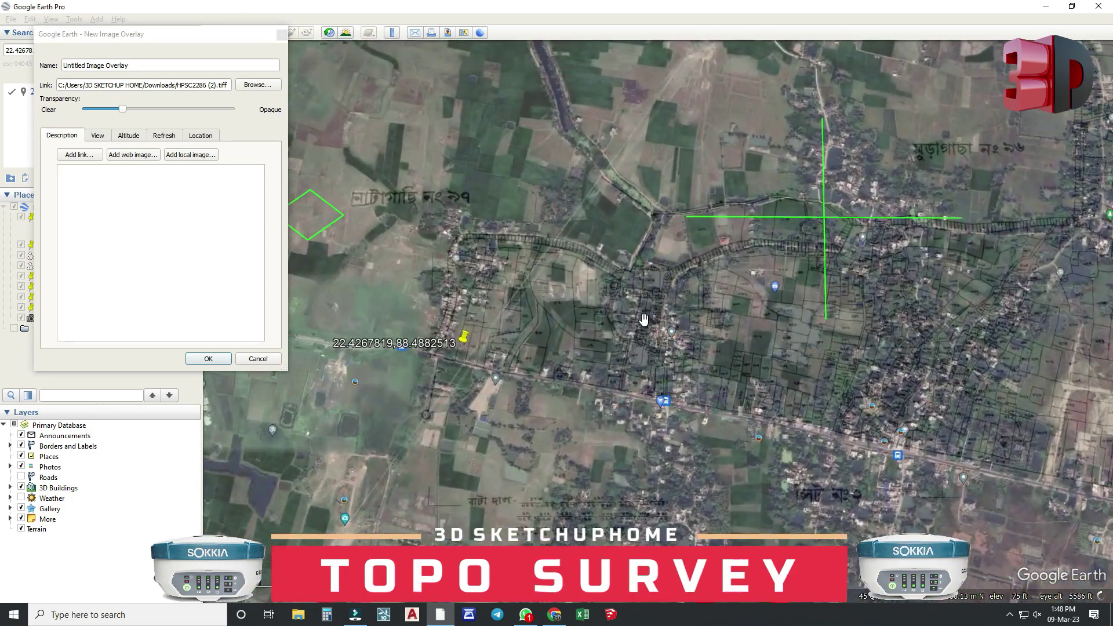
{"action": "scroll", "coordinate": [643, 318], "scroll_direction": "down", "scroll_amount": 2}
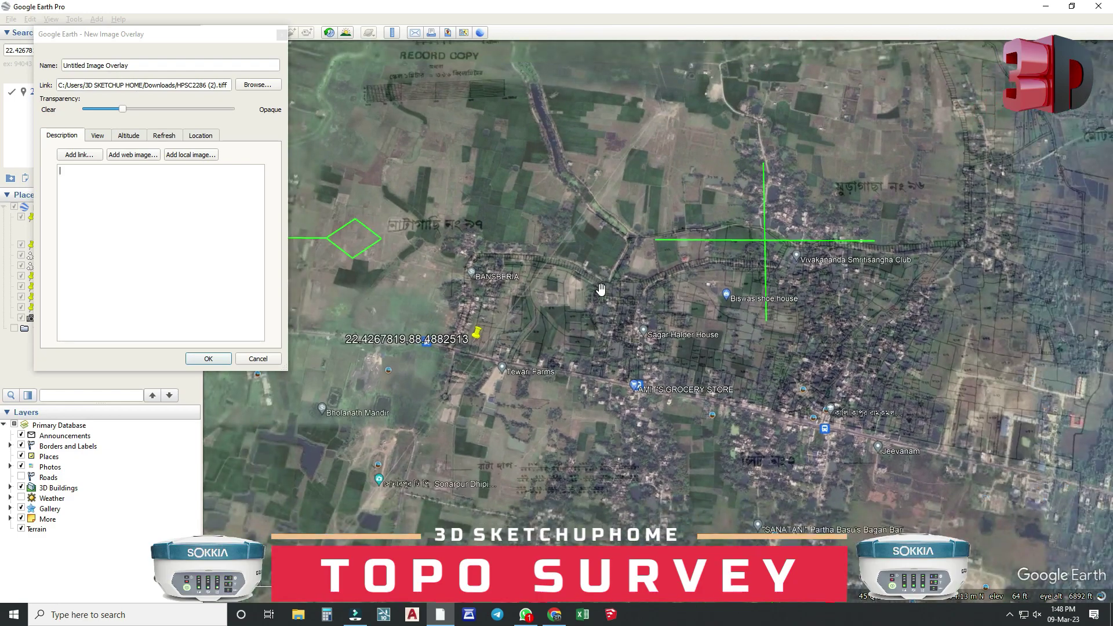
{"action": "scroll", "coordinate": [601, 289], "scroll_direction": "down", "scroll_amount": 2}
{"action": "scroll", "coordinate": [1047, 270], "scroll_direction": "down", "scroll_amount": 2}
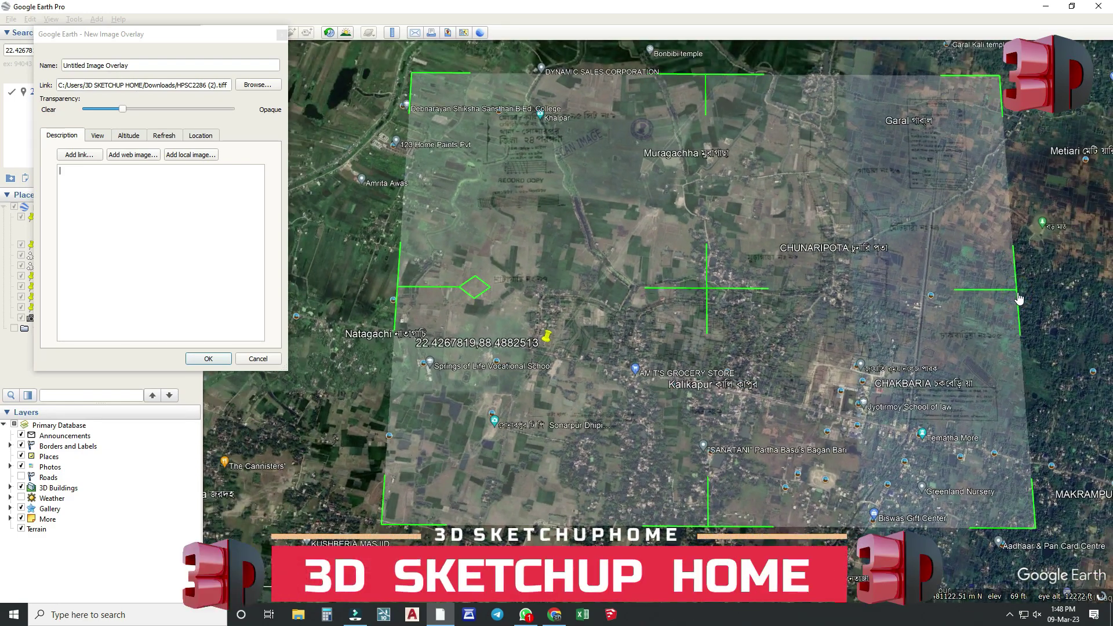
{"action": "scroll", "coordinate": [683, 410], "scroll_direction": "up", "scroll_amount": 5}
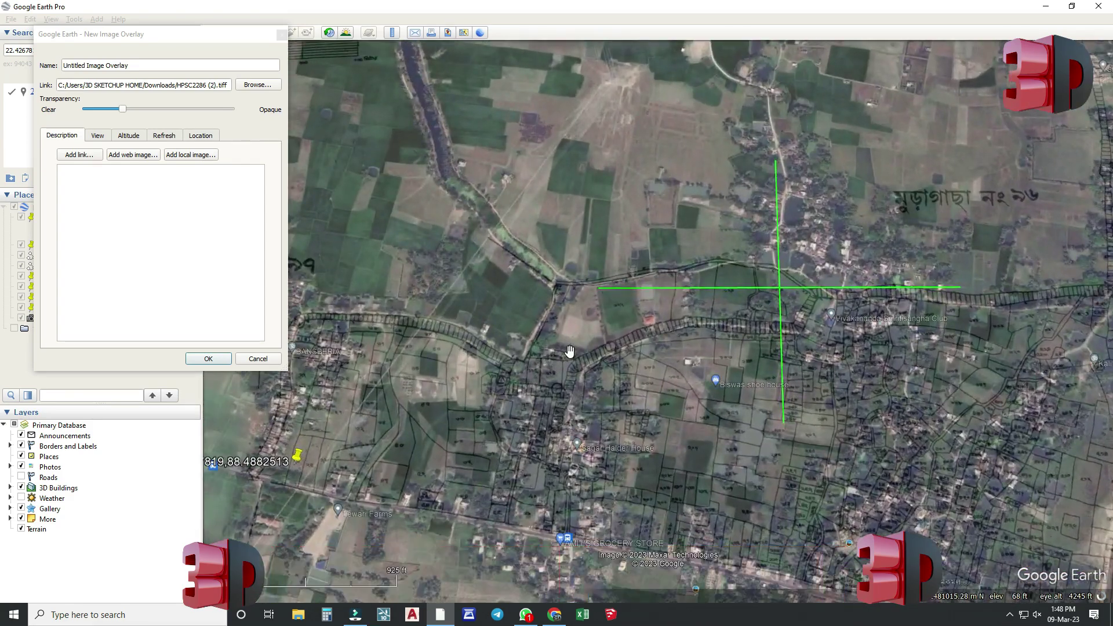
{"action": "scroll", "coordinate": [564, 398], "scroll_direction": "down", "scroll_amount": 2}
{"action": "scroll", "coordinate": [563, 398], "scroll_direction": "down", "scroll_amount": 3}
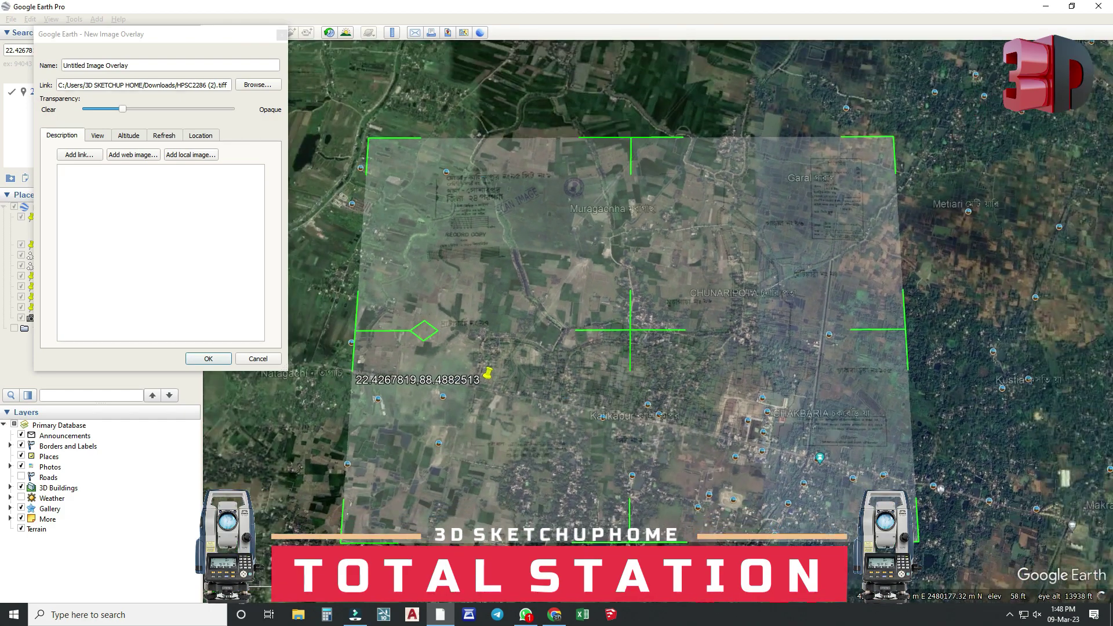
{"action": "scroll", "coordinate": [604, 458], "scroll_direction": "up", "scroll_amount": 2}
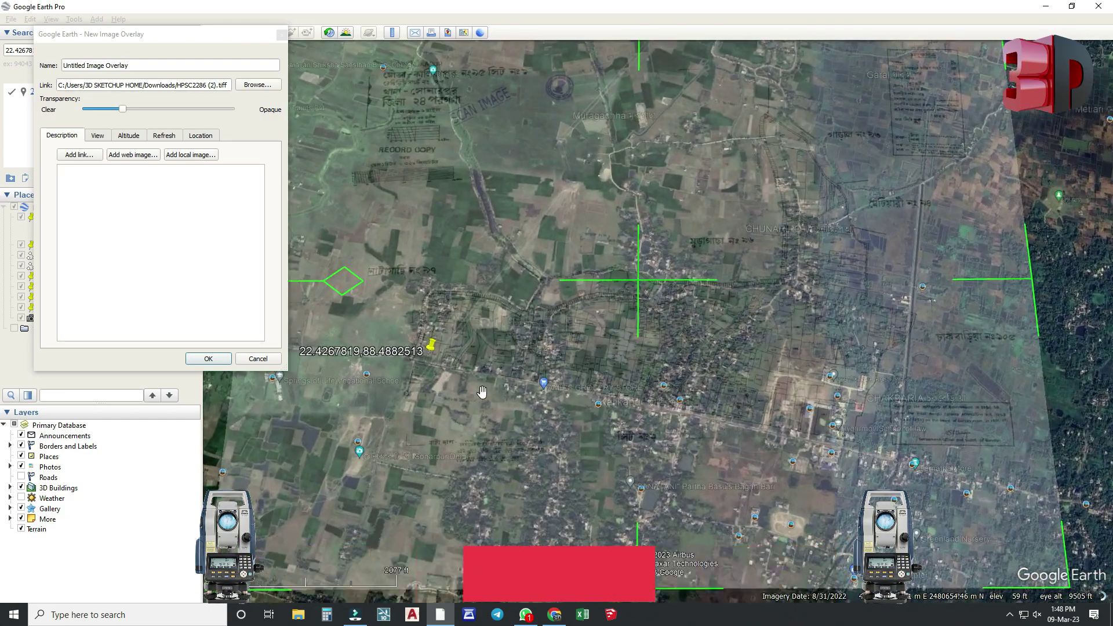
{"action": "scroll", "coordinate": [413, 367], "scroll_direction": "up", "scroll_amount": 1}
{"action": "left_click", "coordinate": [155, 181]}
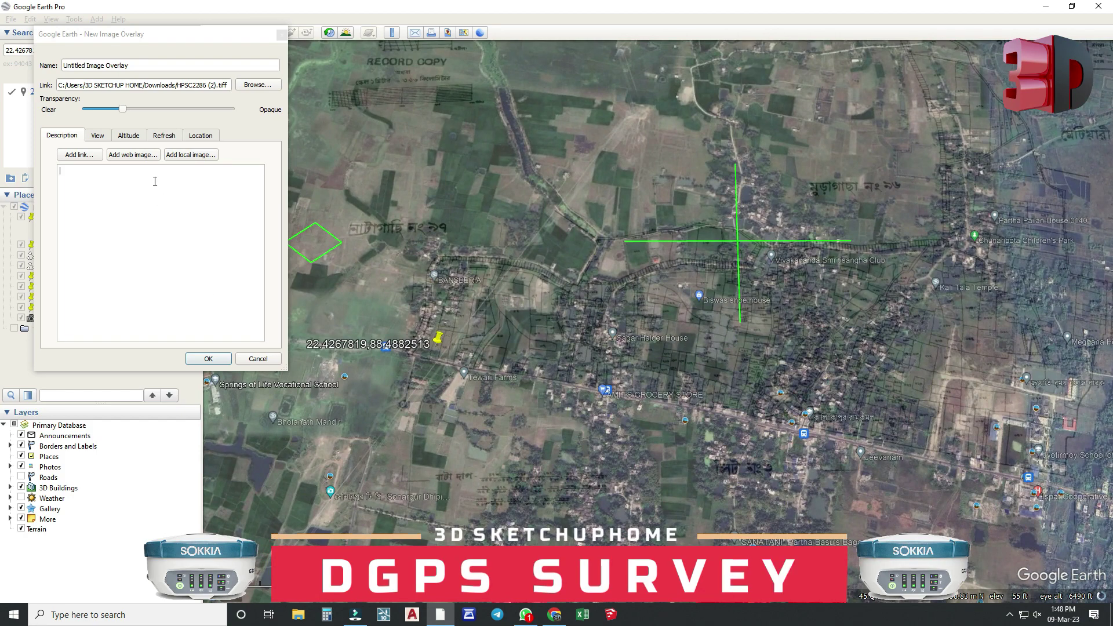
Make the map overlay slightly more opaque and check its lines against the imagery
{"action": "left_click", "coordinate": [123, 110]}
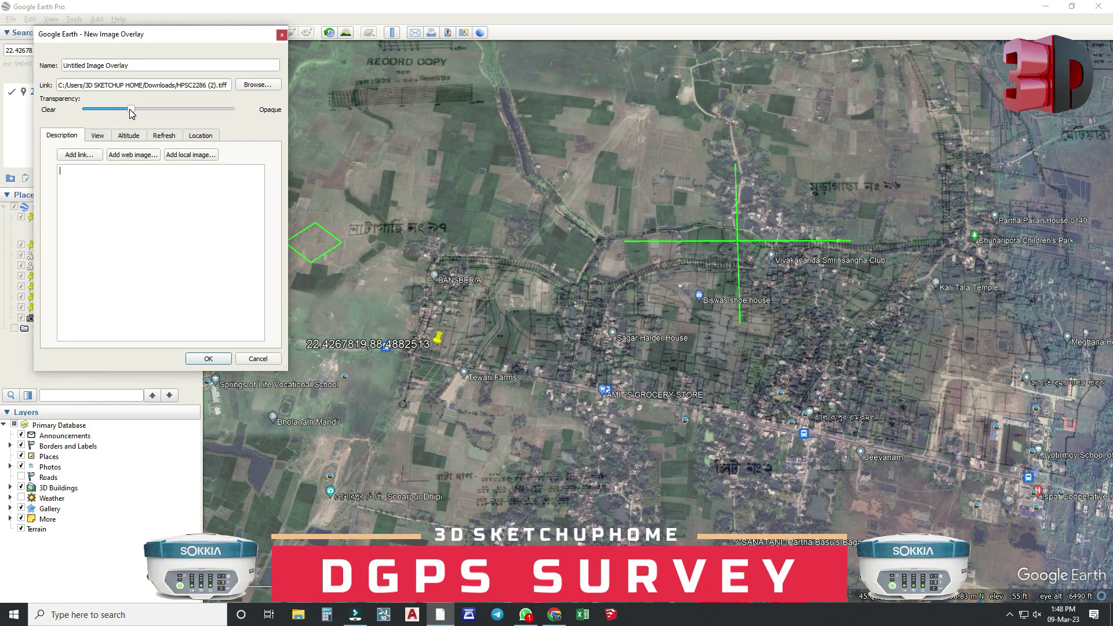
{"action": "scroll", "coordinate": [394, 355], "scroll_direction": "down", "scroll_amount": 2}
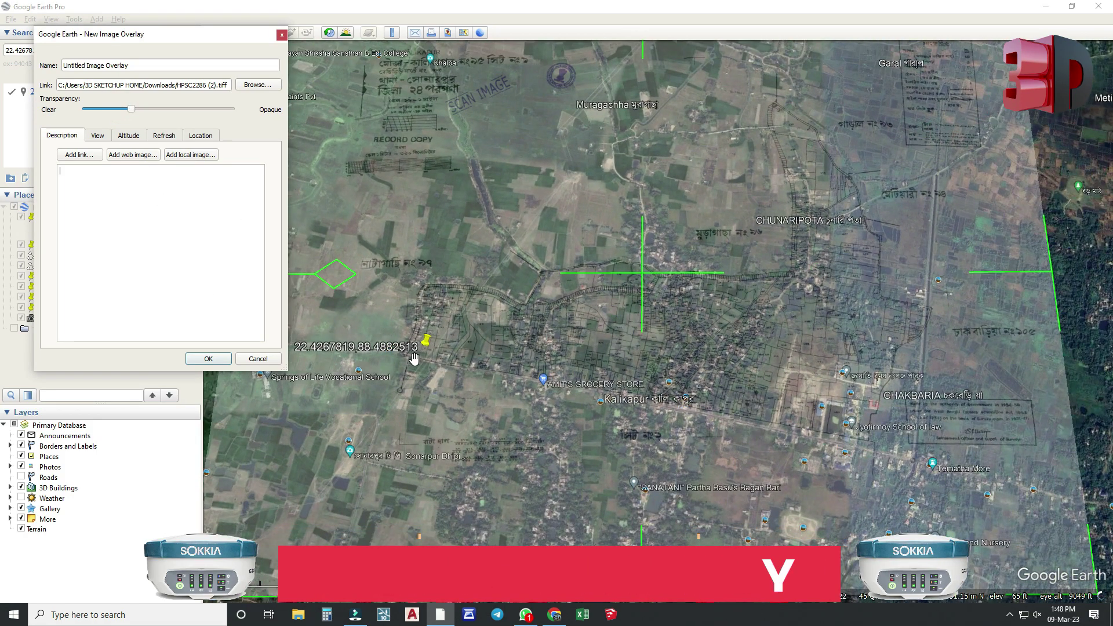
{"action": "scroll", "coordinate": [835, 414], "scroll_direction": "up", "scroll_amount": 2}
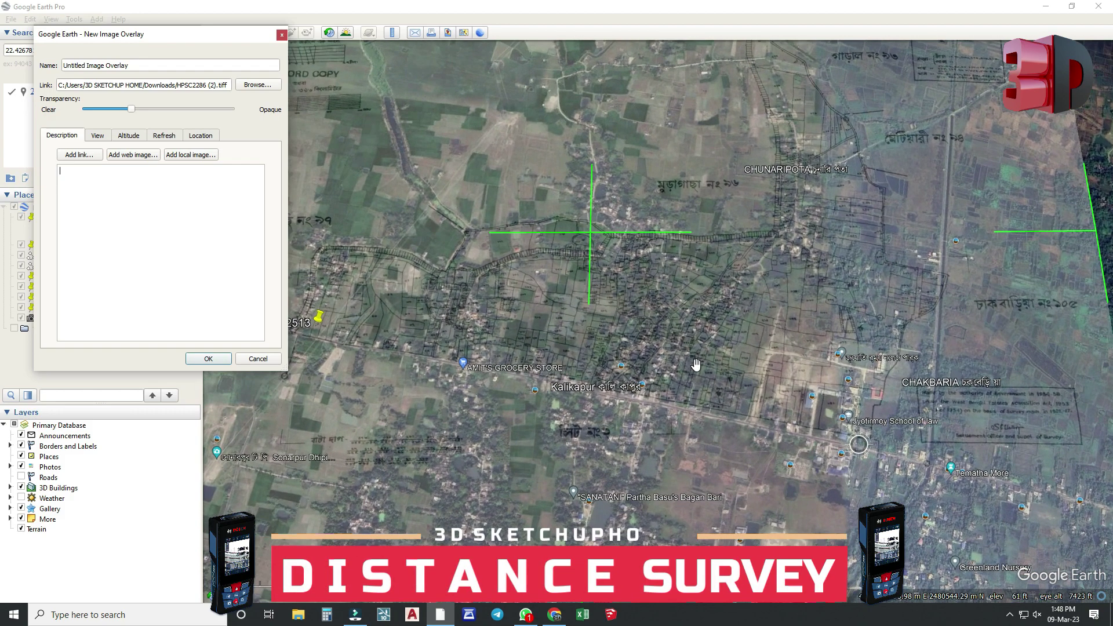
Stretch the overlay slightly taller by pulling its southeast corner southward and its northwest corner northward
{"action": "scroll", "coordinate": [641, 308], "scroll_direction": "down", "scroll_amount": 3}
{"action": "scroll", "coordinate": [641, 307], "scroll_direction": "down", "scroll_amount": 2}
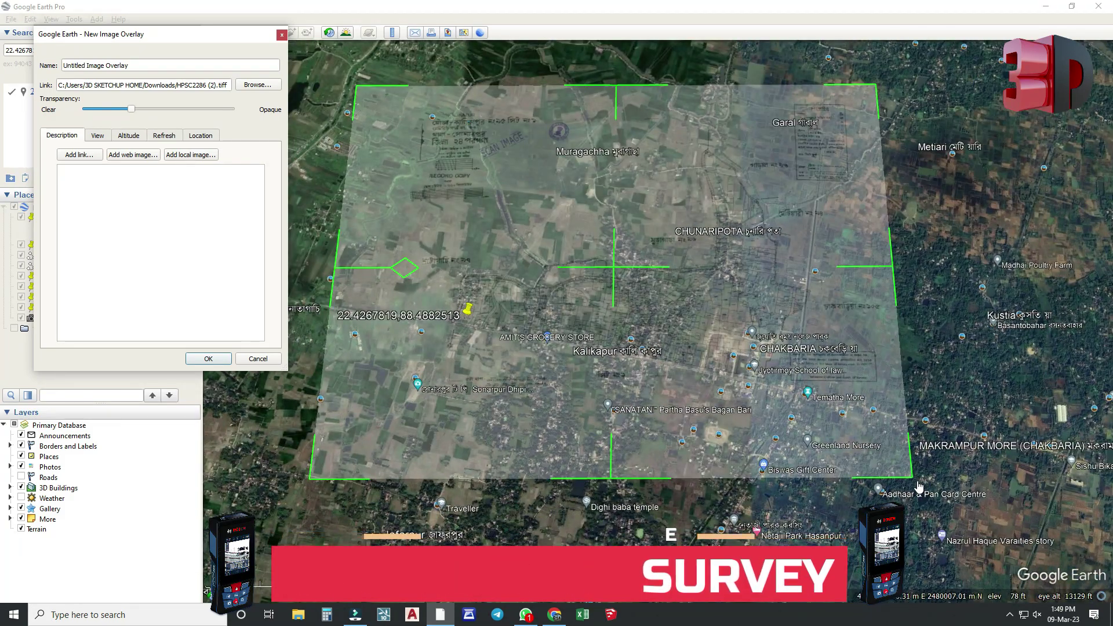
{"action": "left_click", "coordinate": [914, 478]}
{"action": "mouse_move", "coordinate": [915, 481]}
{"action": "left_mouse_down"}
{"action": "mouse_move", "coordinate": [901, 486]}
{"action": "mouse_move", "coordinate": [916, 492]}
{"action": "left_mouse_up"}
{"action": "scroll", "coordinate": [711, 488], "scroll_direction": "down", "scroll_amount": 2}
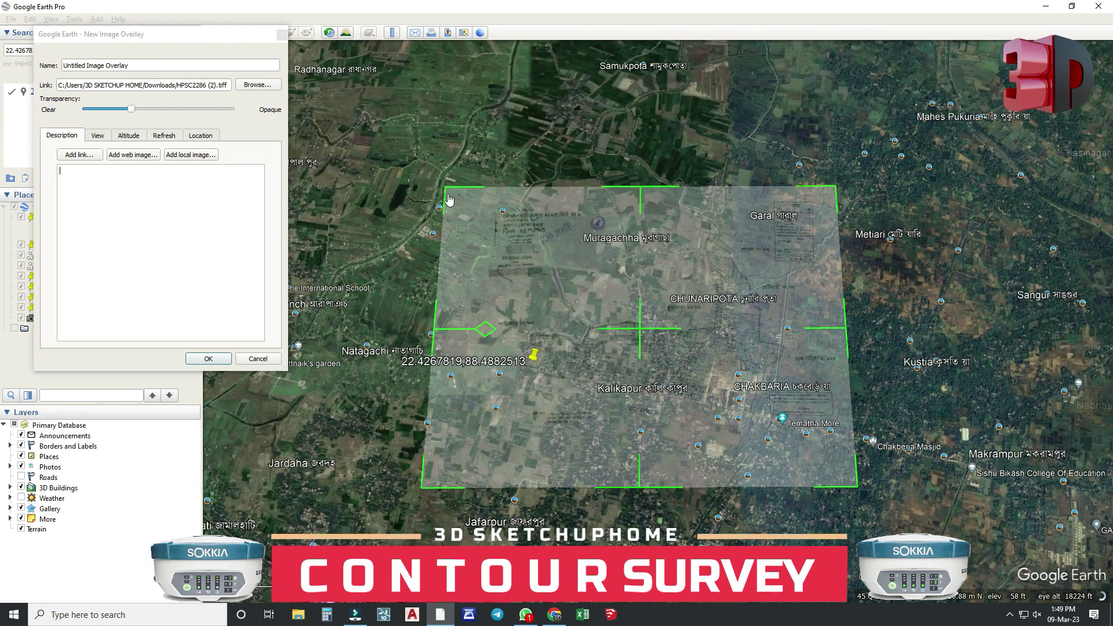
{"action": "left_click_drag", "start_coordinate": [446, 191], "coordinate": [449, 186]}
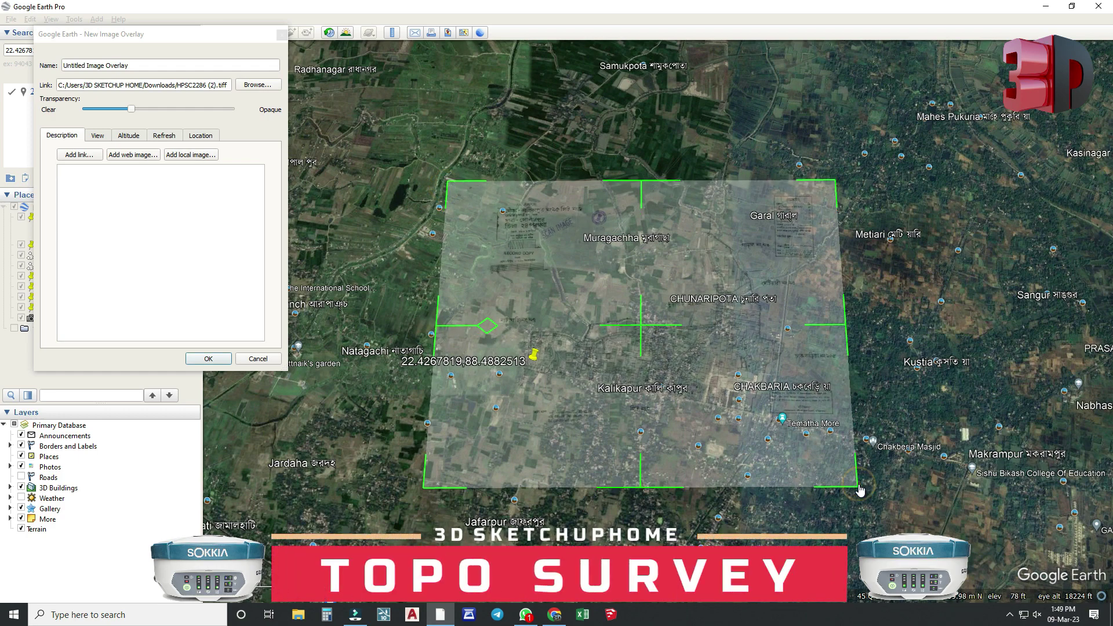
{"action": "left_click_drag", "start_coordinate": [860, 490], "coordinate": [859, 493]}
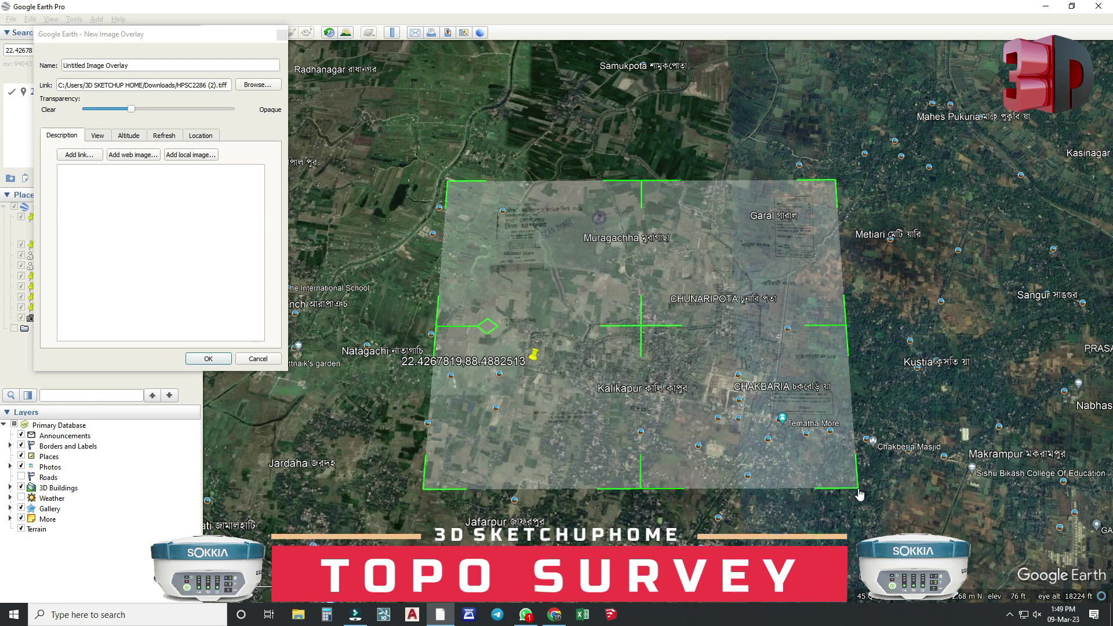
Examine up close how the overlay's canal, roads and plot lines around Maa Kali Temple match the satellite imagery
{"action": "scroll", "coordinate": [588, 326], "scroll_direction": "up", "scroll_amount": 5}
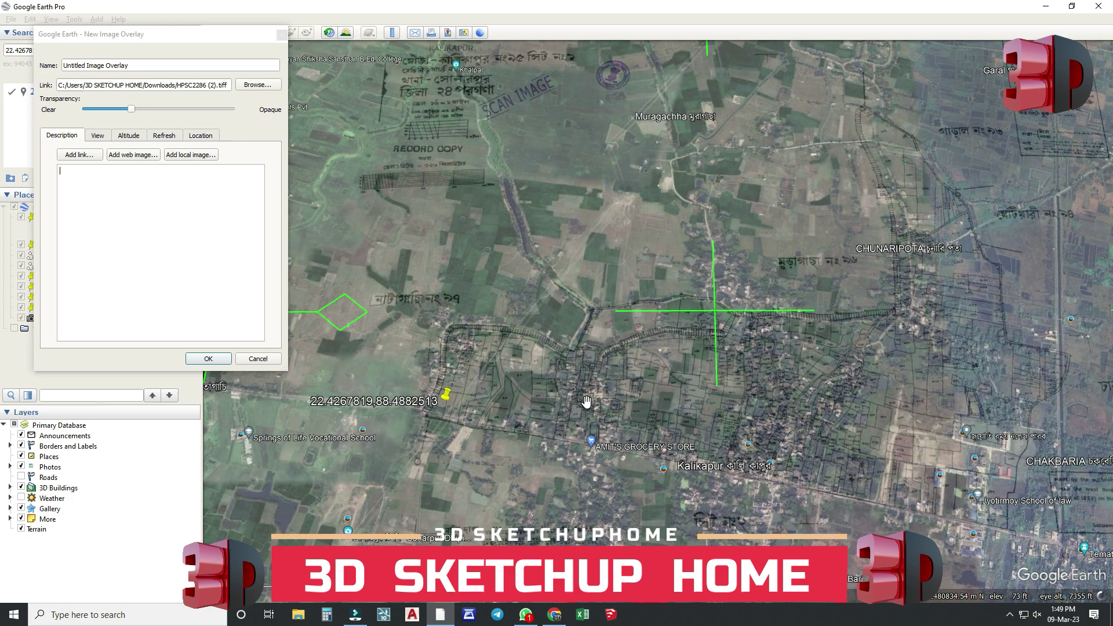
{"action": "middle_click_drag", "start_coordinate": [587, 401], "coordinate": [599, 467]}
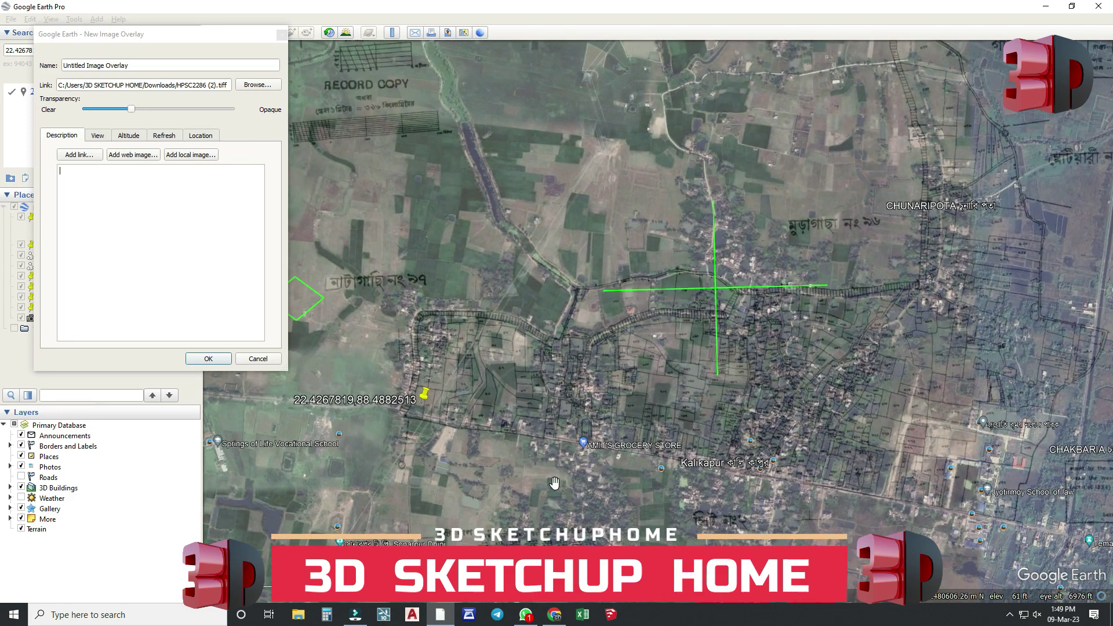
{"action": "scroll", "coordinate": [635, 362], "scroll_direction": "up", "scroll_amount": 3}
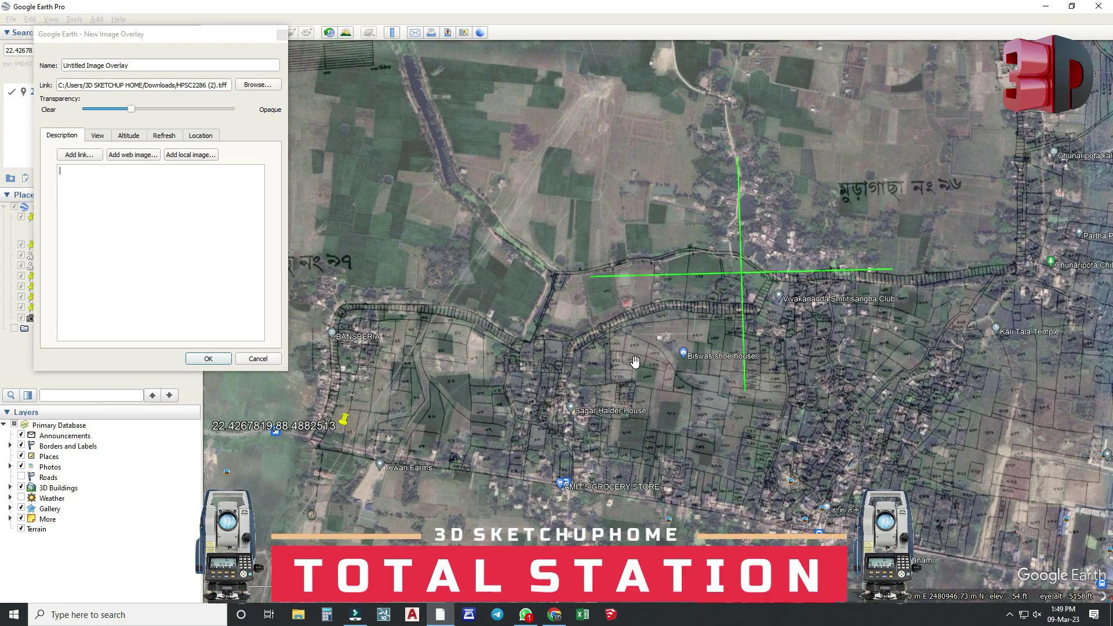
{"action": "scroll", "coordinate": [574, 267], "scroll_direction": "up", "scroll_amount": 3}
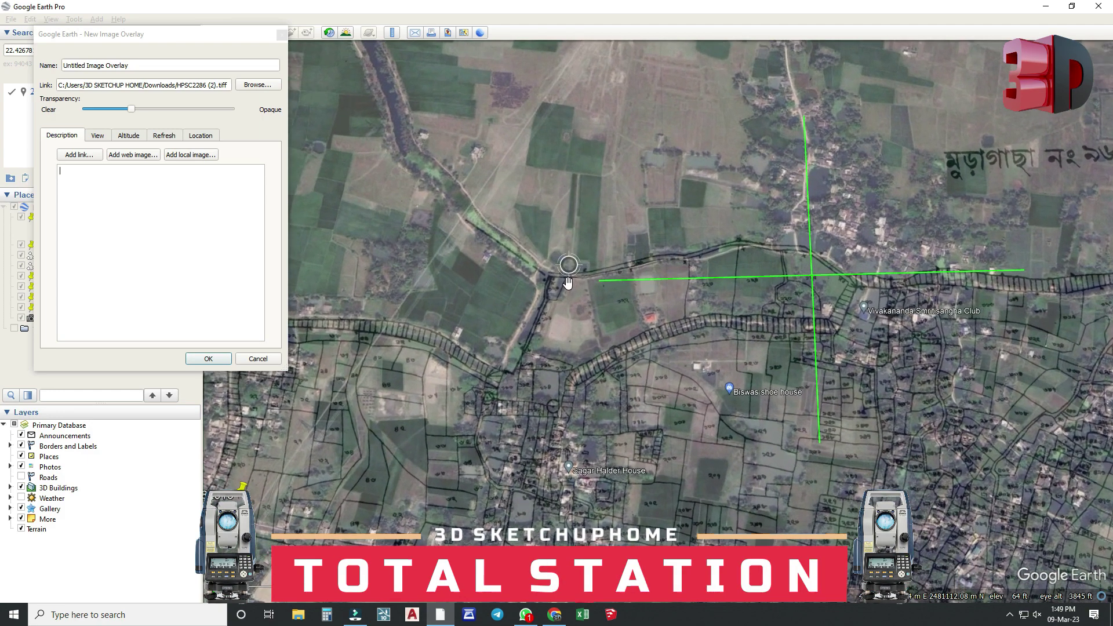
{"action": "scroll", "coordinate": [591, 318], "scroll_direction": "up", "scroll_amount": 2}
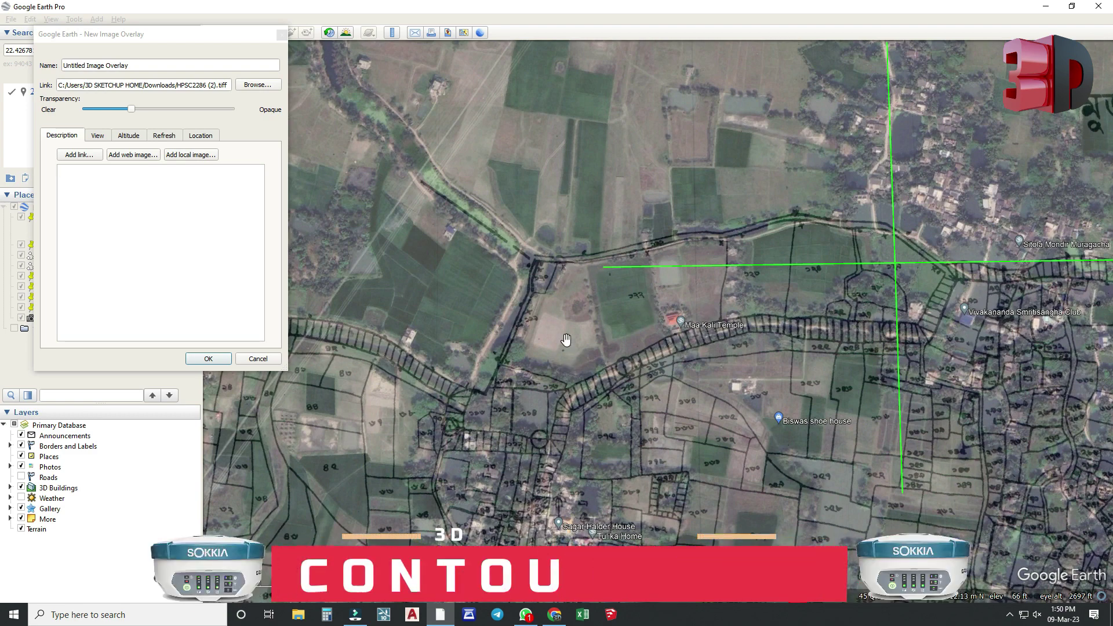
{"action": "scroll", "coordinate": [536, 257], "scroll_direction": "up", "scroll_amount": 3}
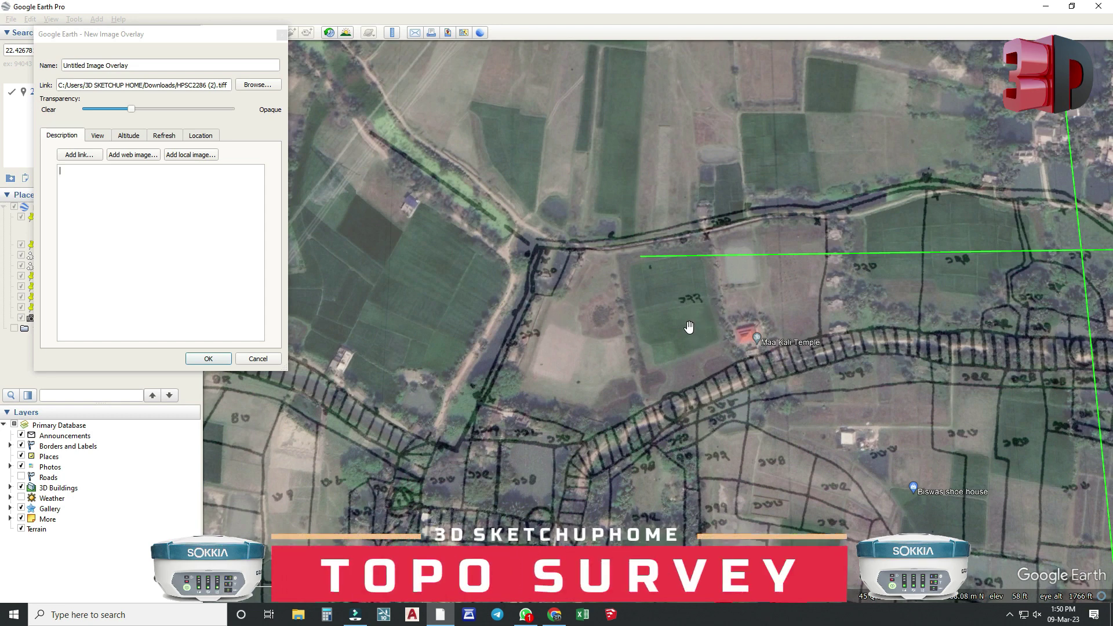
{"action": "right_click_drag", "start_coordinate": [689, 327], "coordinate": [751, 461]}
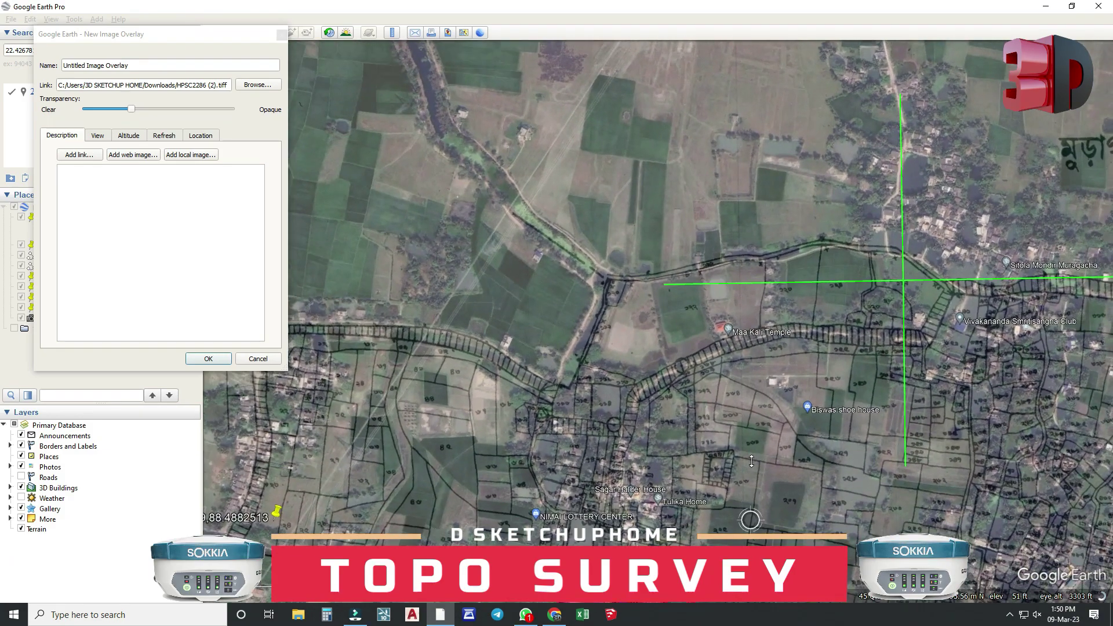
{"action": "scroll", "coordinate": [683, 325], "scroll_direction": "down", "scroll_amount": 3}
{"action": "scroll", "coordinate": [713, 504], "scroll_direction": "up", "scroll_amount": 3}
{"action": "middle_click_drag", "start_coordinate": [719, 506], "coordinate": [728, 482]}
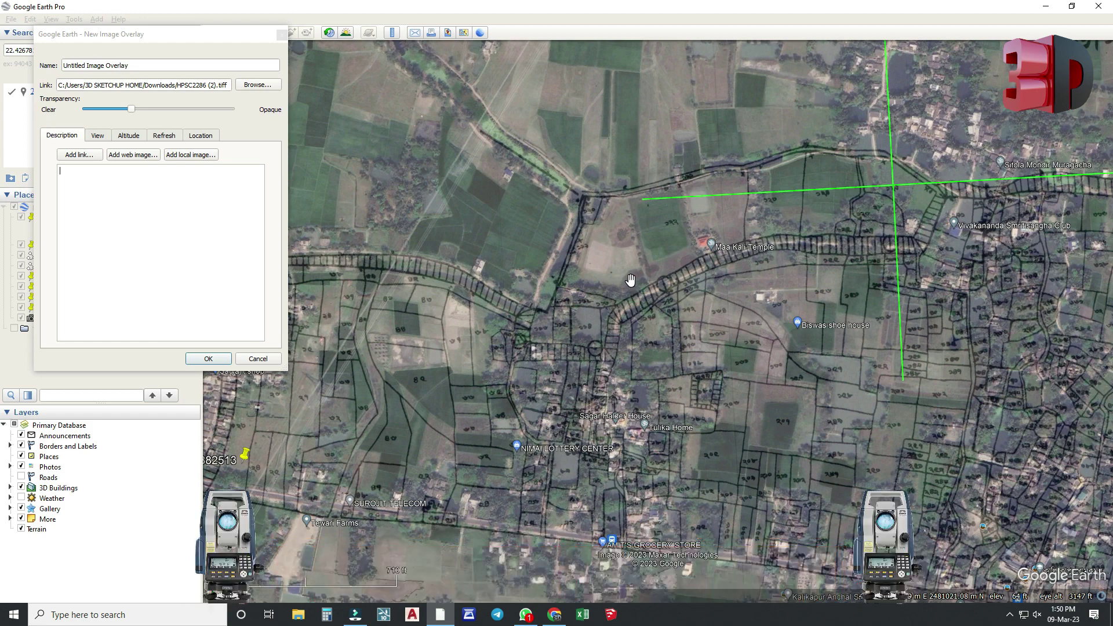
{"action": "scroll", "coordinate": [632, 242], "scroll_direction": "up", "scroll_amount": 2}
{"action": "middle_click_drag", "start_coordinate": [688, 396], "coordinate": [694, 342]}
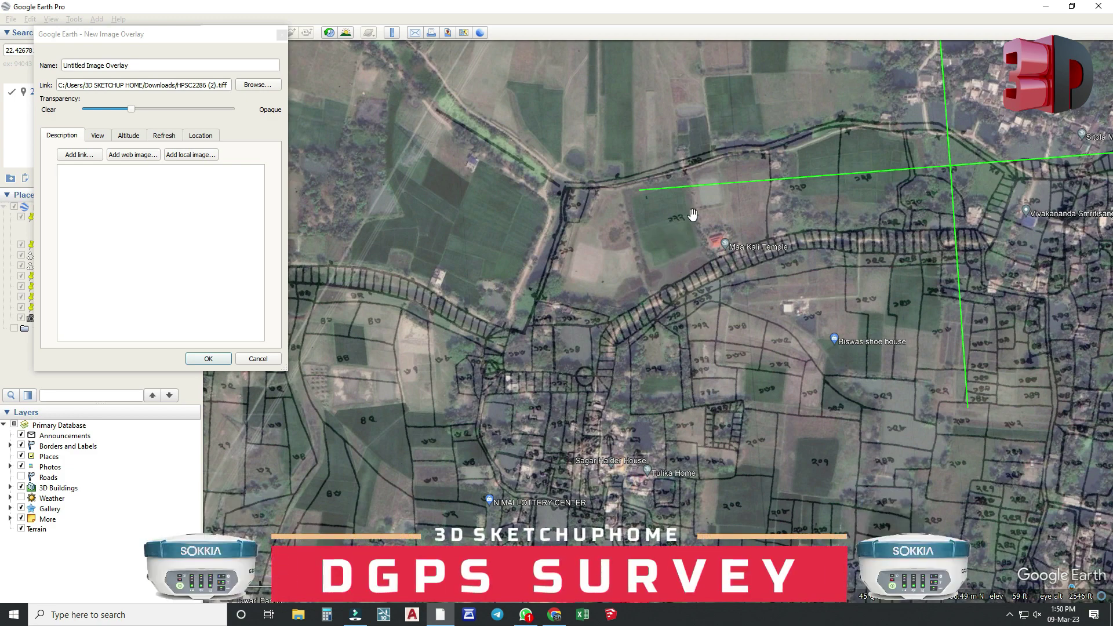
Recheck the plots near Biswas shoe house and shift the whole overlay slightly to the southeast
{"action": "scroll", "coordinate": [665, 312], "scroll_direction": "down", "scroll_amount": 5}
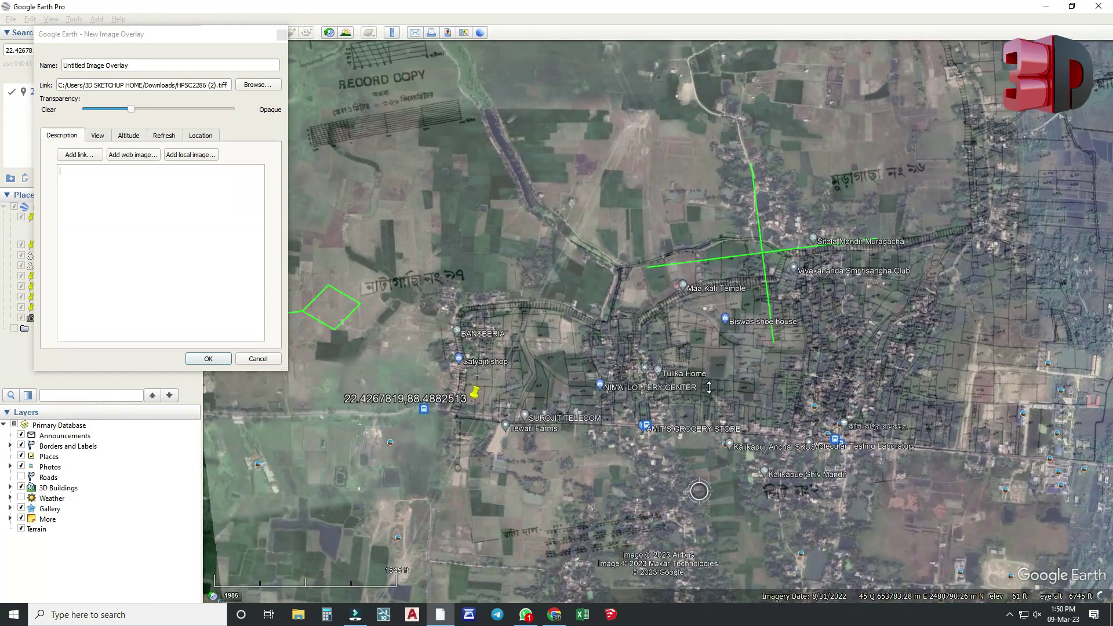
{"action": "right_click_drag", "start_coordinate": [708, 387], "coordinate": [708, 374]}
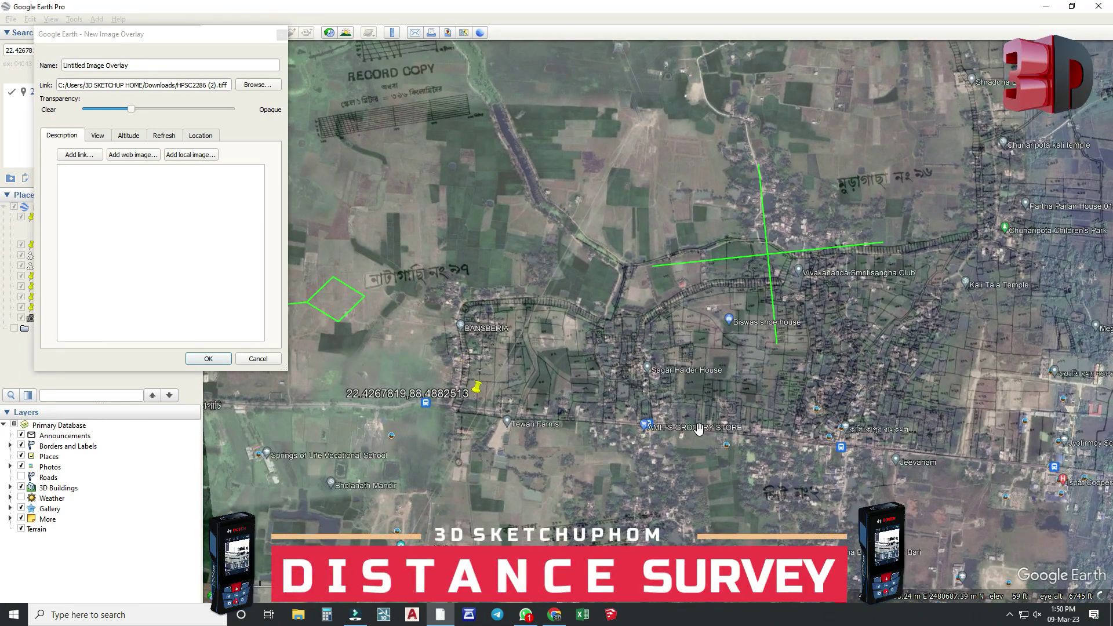
{"action": "scroll", "coordinate": [657, 298], "scroll_direction": "up", "scroll_amount": 1}
{"action": "scroll", "coordinate": [658, 297], "scroll_direction": "up", "scroll_amount": 2}
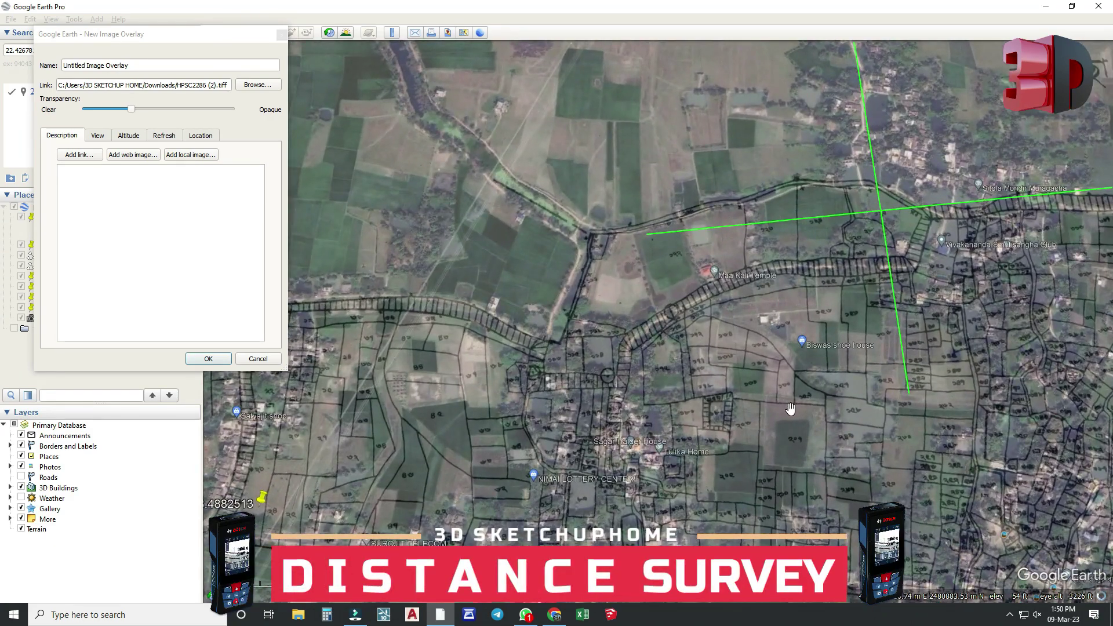
{"action": "scroll", "coordinate": [745, 390], "scroll_direction": "up", "scroll_amount": 2}
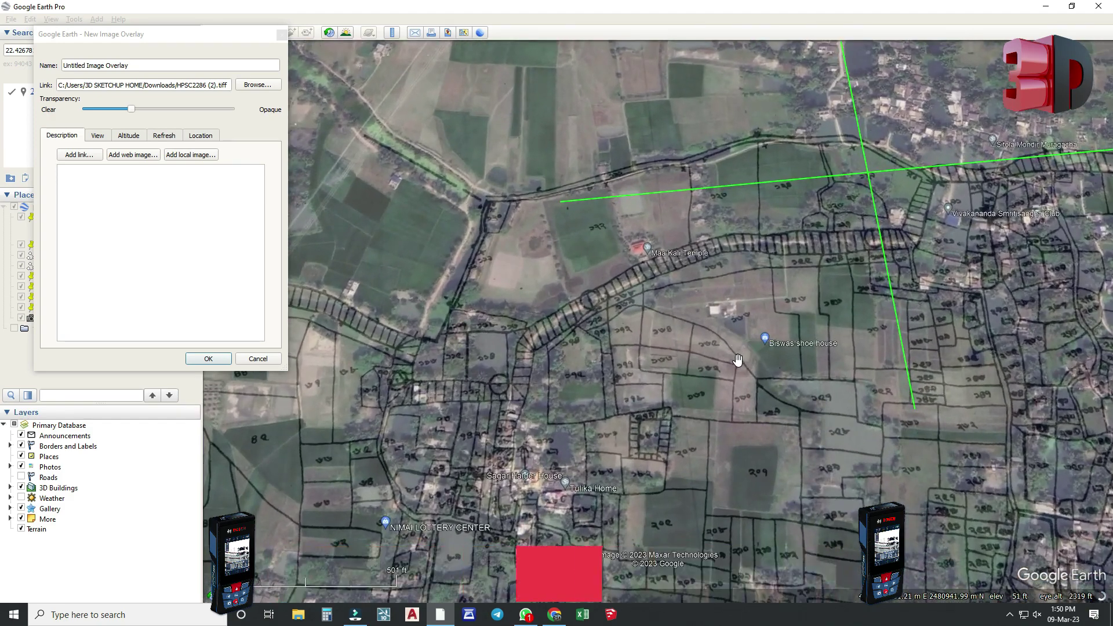
{"action": "mouse_move", "coordinate": [868, 177]}
{"action": "left_mouse_down"}
{"action": "mouse_move", "coordinate": [879, 176]}
{"action": "mouse_move", "coordinate": [856, 170]}
{"action": "mouse_move", "coordinate": [875, 183]}
{"action": "left_mouse_up"}
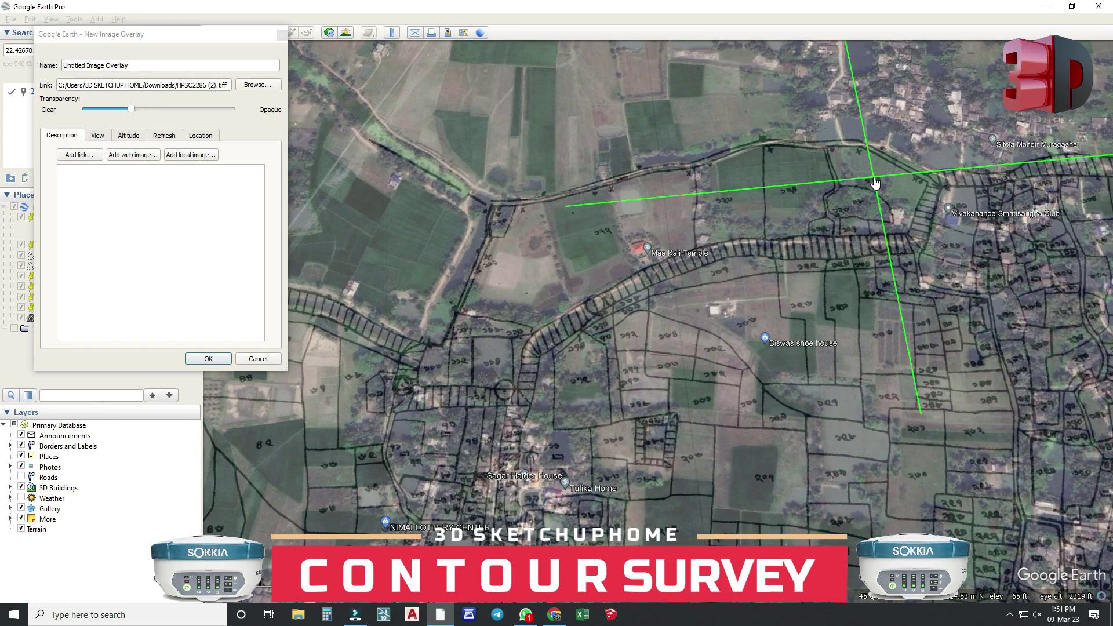
View the whole overlay and make it slightly more transparent
{"action": "scroll", "coordinate": [624, 331], "scroll_direction": "down", "scroll_amount": 5}
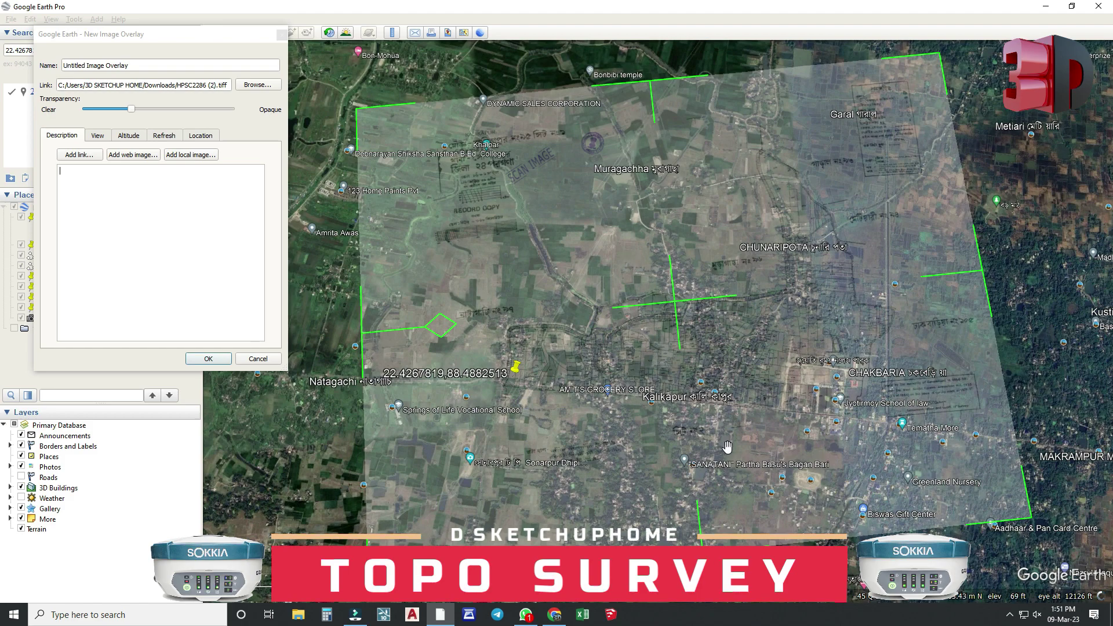
{"action": "middle_click_drag", "start_coordinate": [727, 447], "coordinate": [696, 400]}
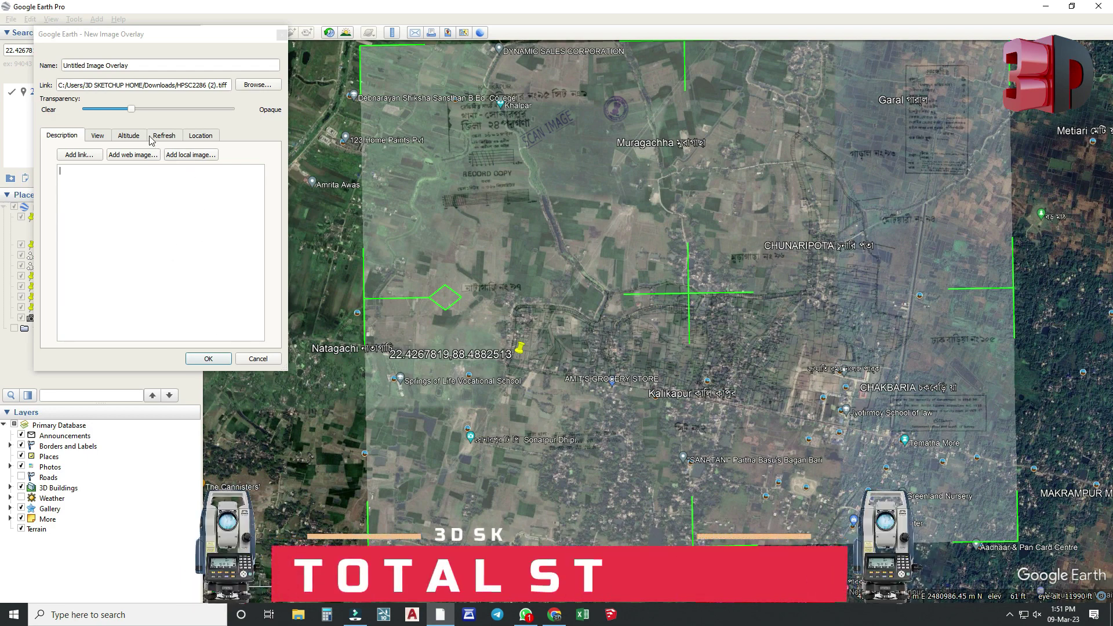
{"action": "mouse_move", "coordinate": [132, 110]}
{"action": "left_mouse_down"}
{"action": "mouse_move", "coordinate": [169, 110]}
{"action": "mouse_move", "coordinate": [124, 116]}
{"action": "mouse_move", "coordinate": [149, 122]}
{"action": "mouse_move", "coordinate": [122, 128]}
{"action": "left_mouse_up"}
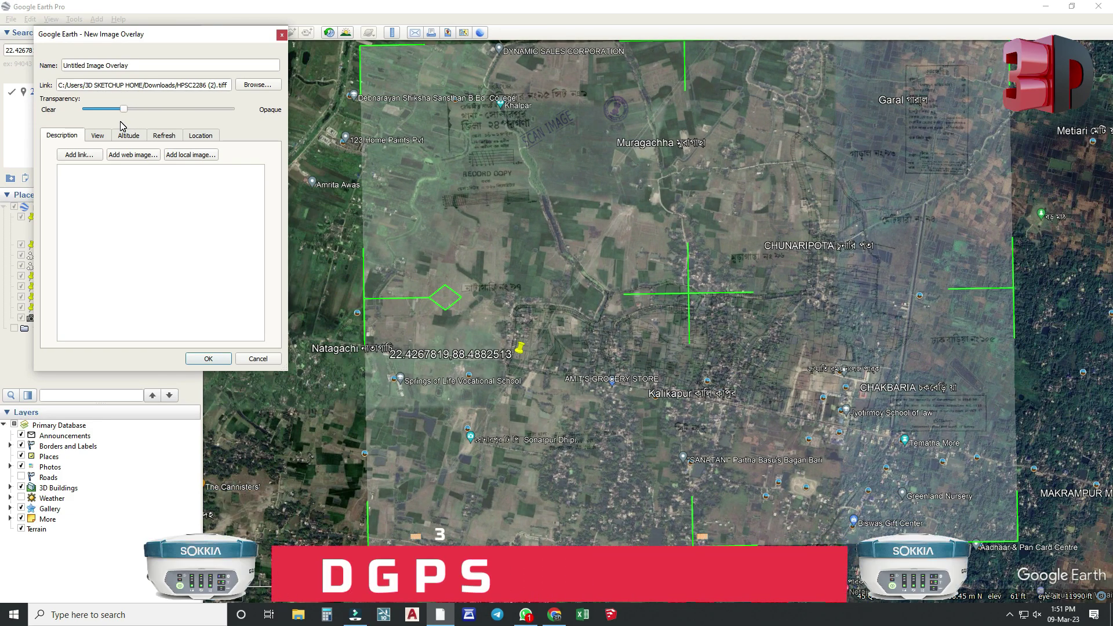